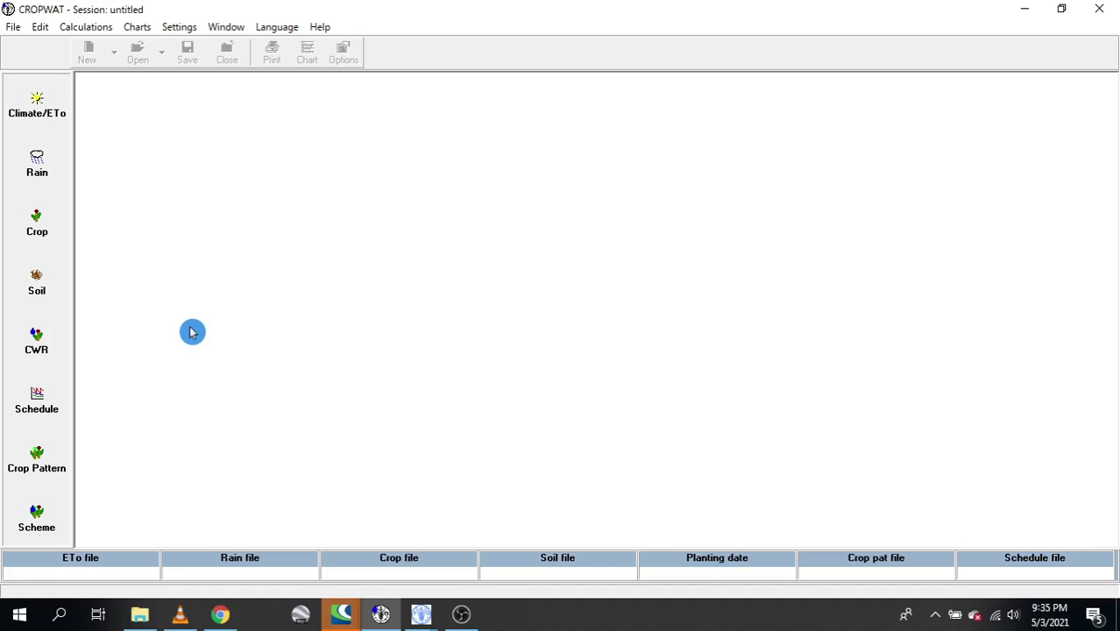
Switch to Chrome, review the Google results for "cropwat download" and "climwat model", and return to CROPWAT
{"action": "mouse_move", "coordinate": [421, 614]}
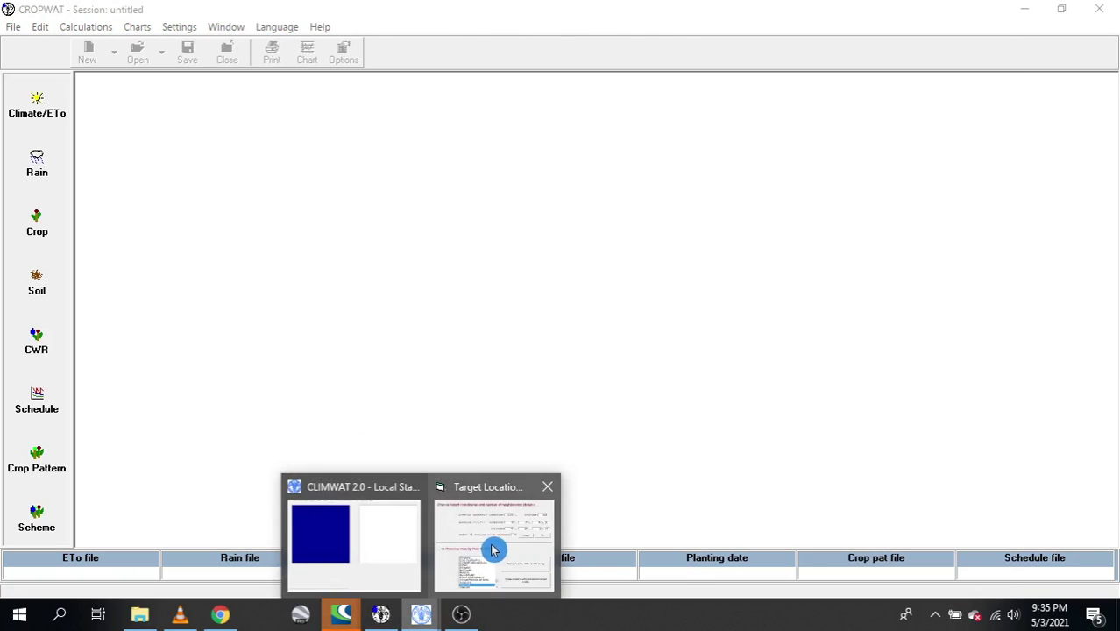
{"action": "left_click", "coordinate": [493, 548]}
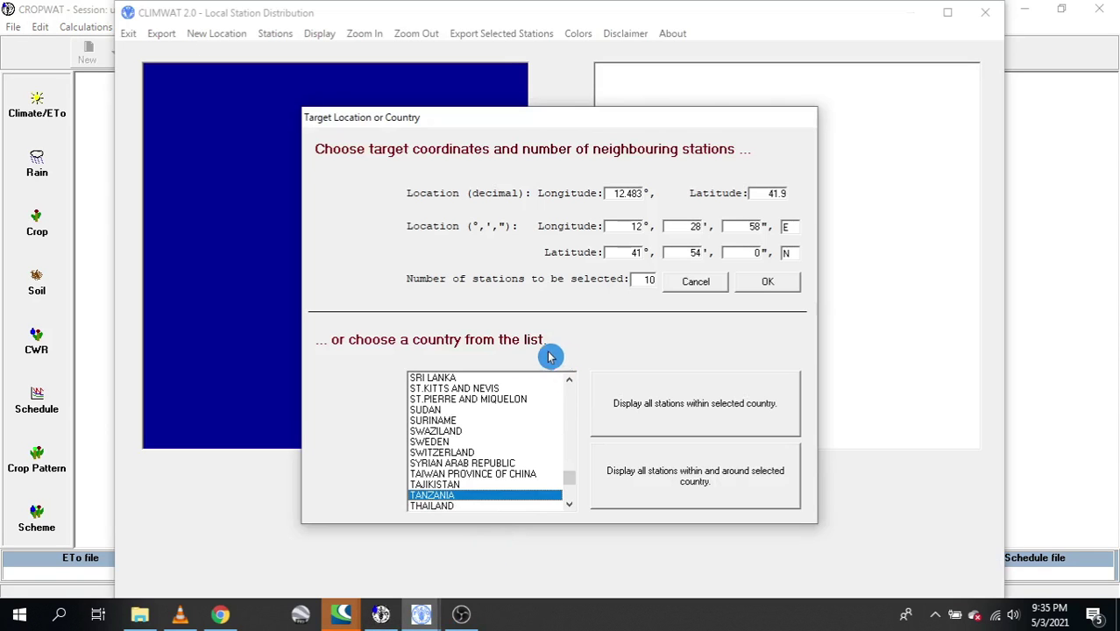
{"action": "left_click", "coordinate": [229, 618]}
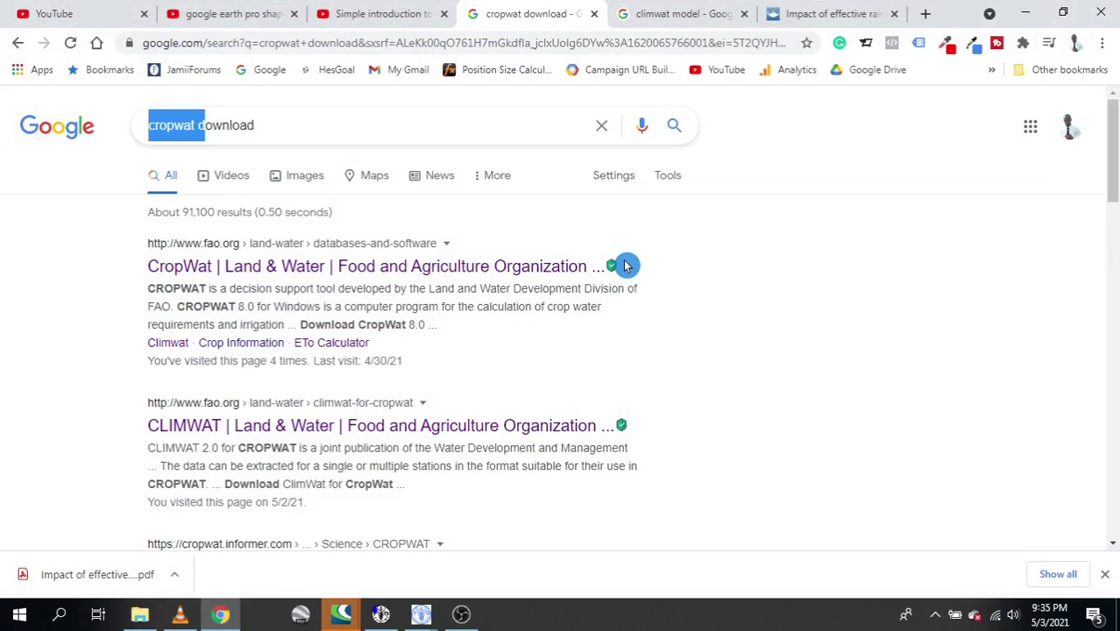
{"action": "left_click_drag", "start_coordinate": [272, 125], "coordinate": [130, 133]}
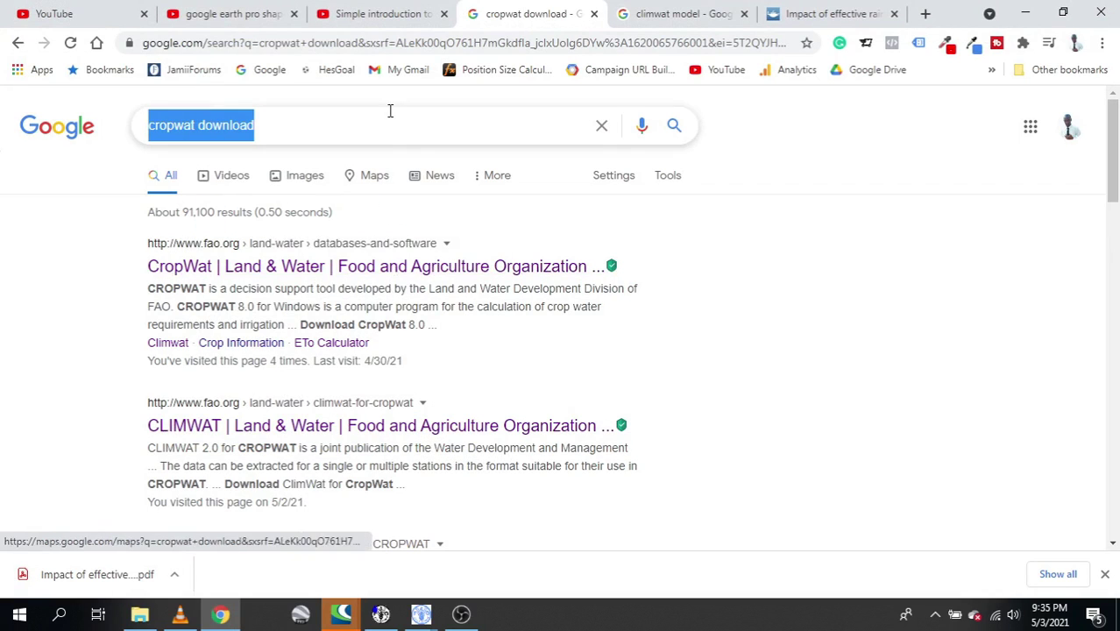
{"action": "left_click", "coordinate": [659, 13]}
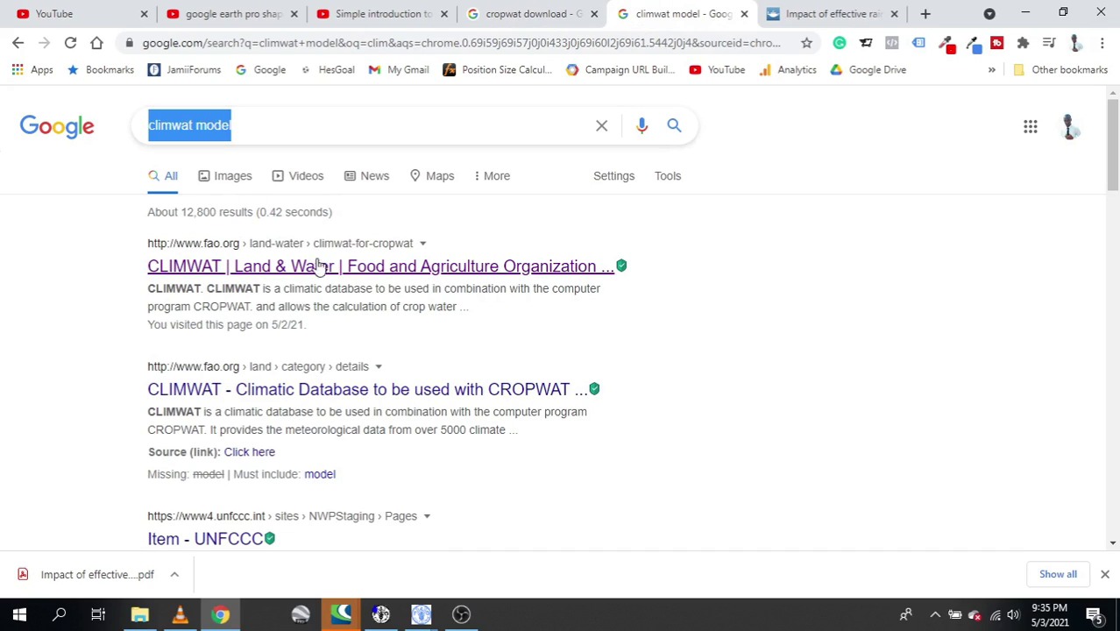
{"action": "left_click", "coordinate": [1029, 22]}
{"action": "left_click", "coordinate": [94, 287]}
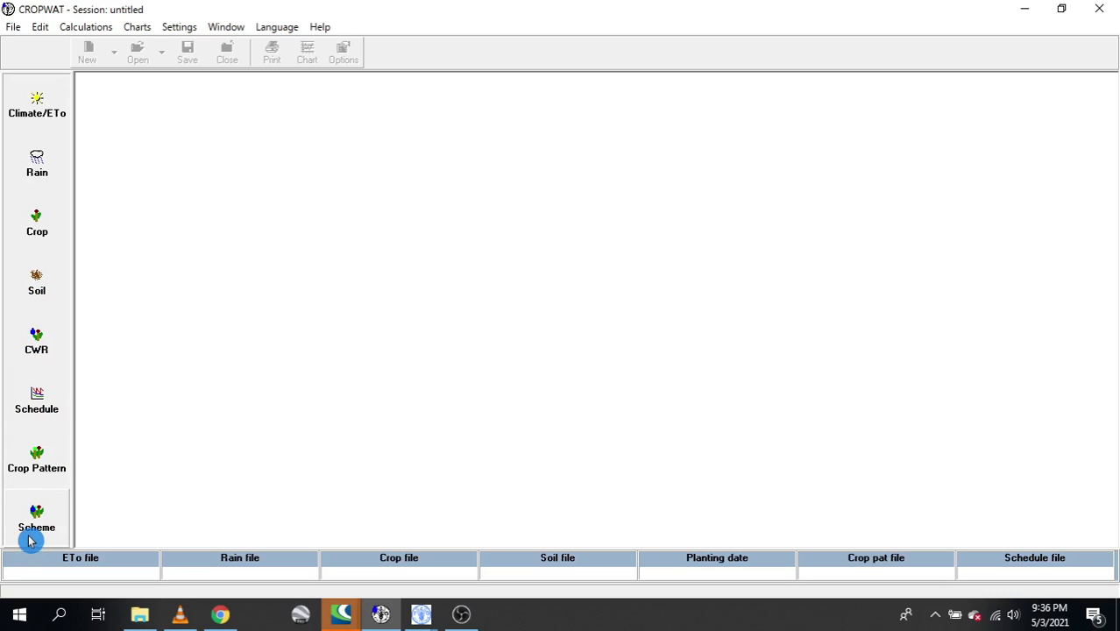
Open a blank monthly ETo Penman-Monteith table from the Climate/ETo module
{"action": "left_click", "coordinate": [36, 107]}
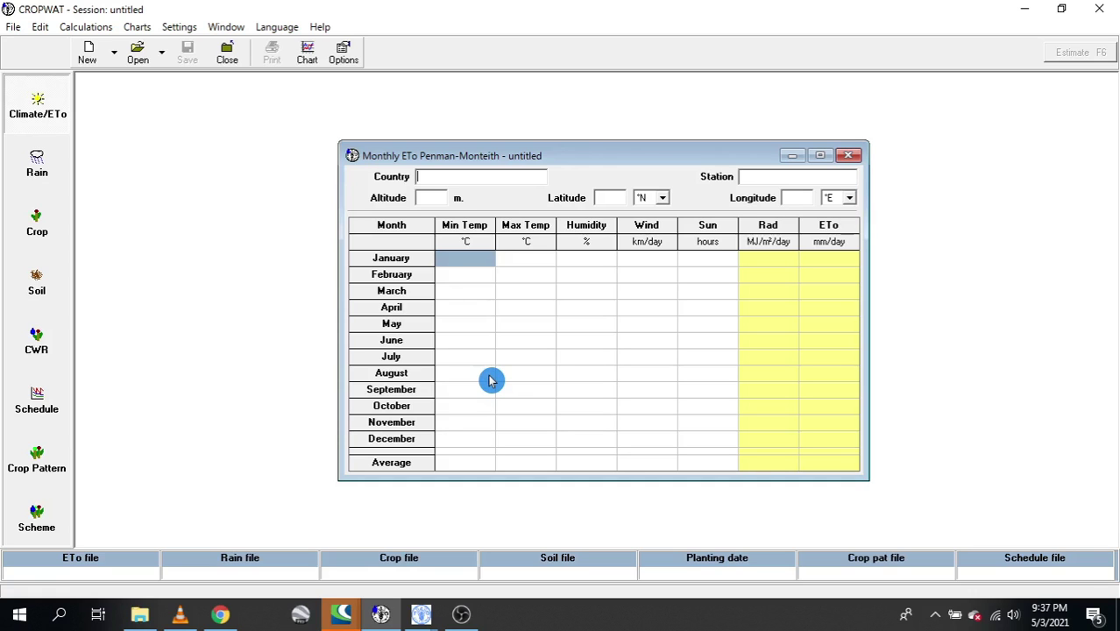
{"action": "left_click", "coordinate": [421, 616]}
{"action": "left_click", "coordinate": [457, 547]}
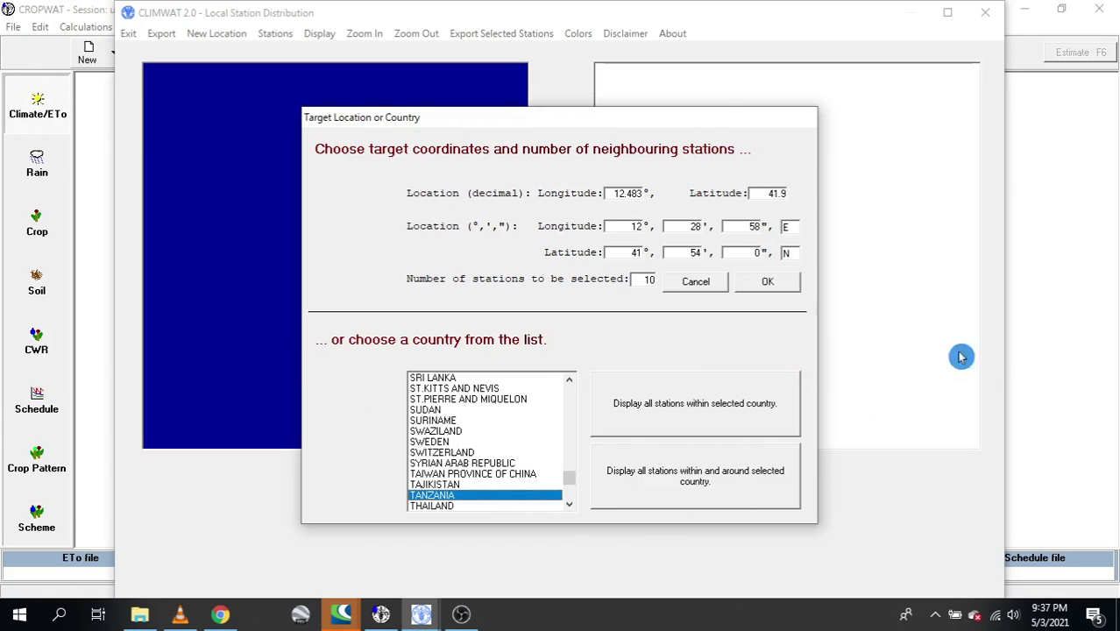
{"action": "left_click", "coordinate": [1040, 291]}
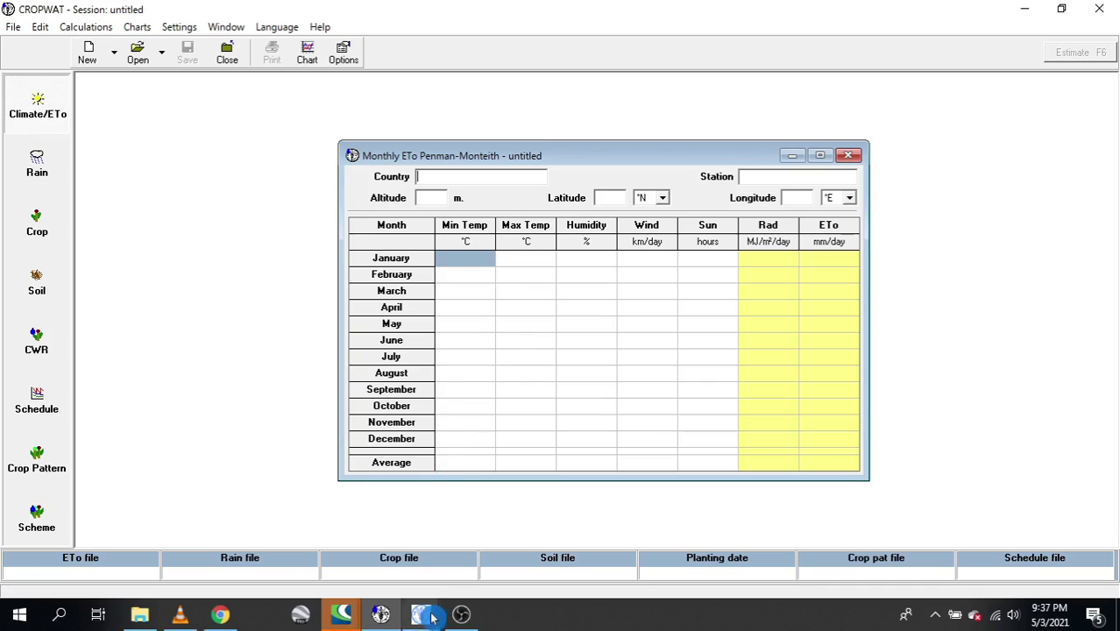
Switch to CLIMWAT 2.0, choose Tanzania as the target country and display its climate stations
{"action": "mouse_move", "coordinate": [431, 621]}
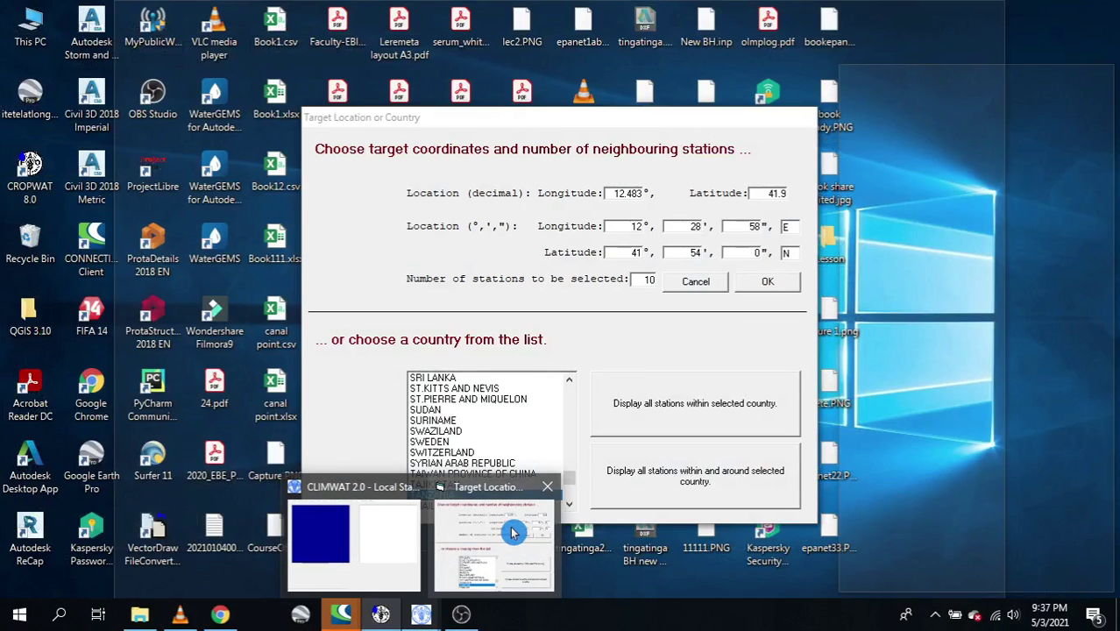
{"action": "left_click", "coordinate": [509, 539]}
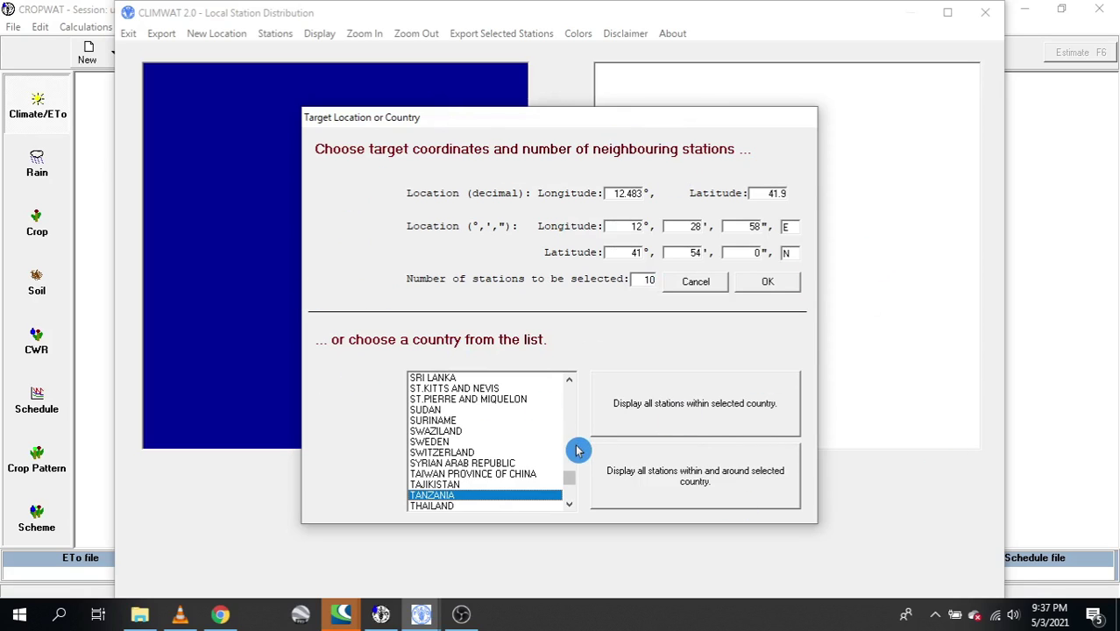
{"action": "scroll", "coordinate": [484, 428], "scroll_direction": "up", "scroll_amount": 1}
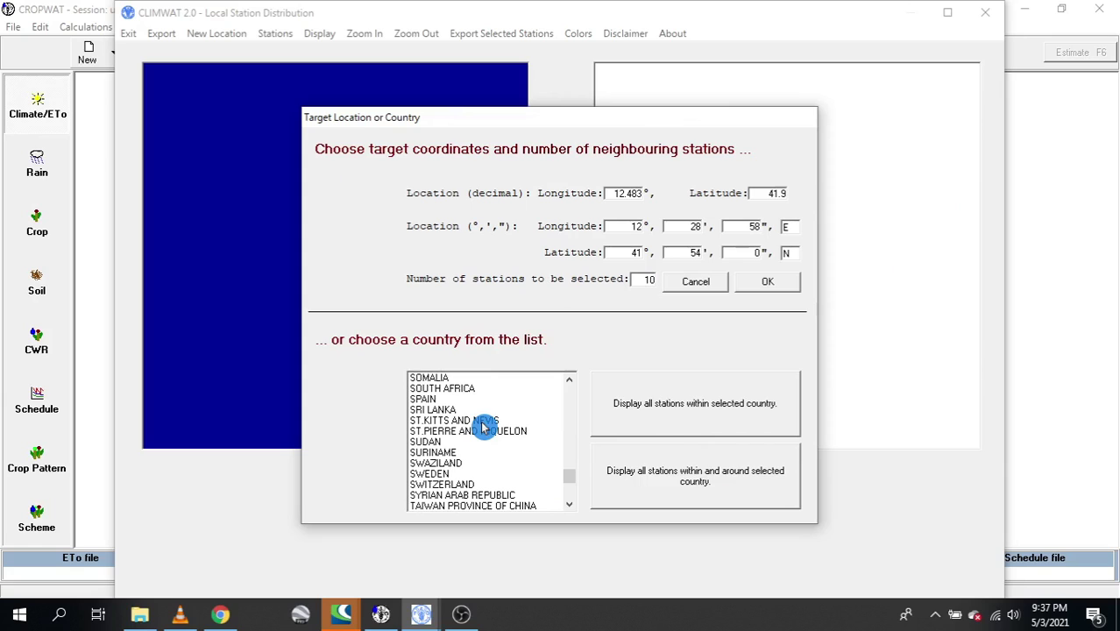
{"action": "scroll", "coordinate": [483, 427], "scroll_direction": "down", "scroll_amount": 1}
{"action": "left_click", "coordinate": [482, 496]}
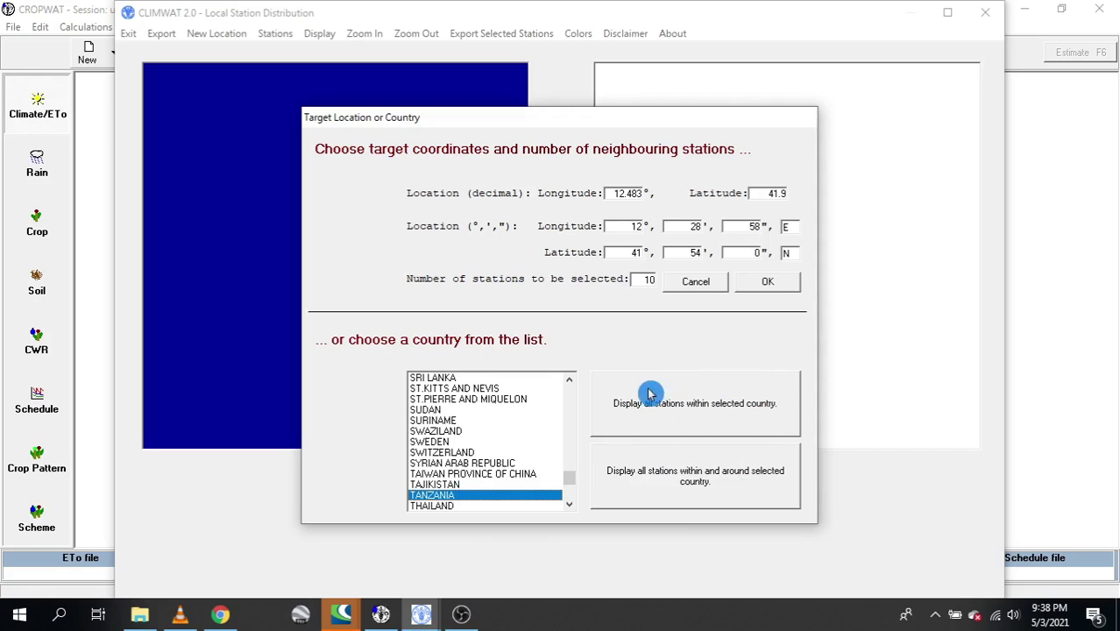
{"action": "left_click", "coordinate": [700, 405]}
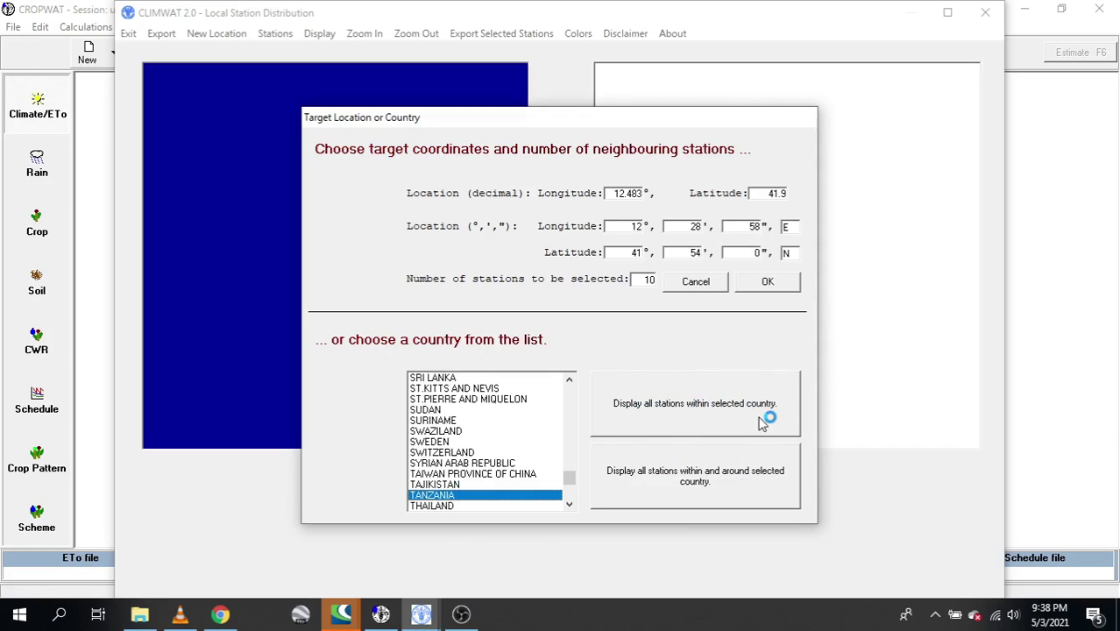
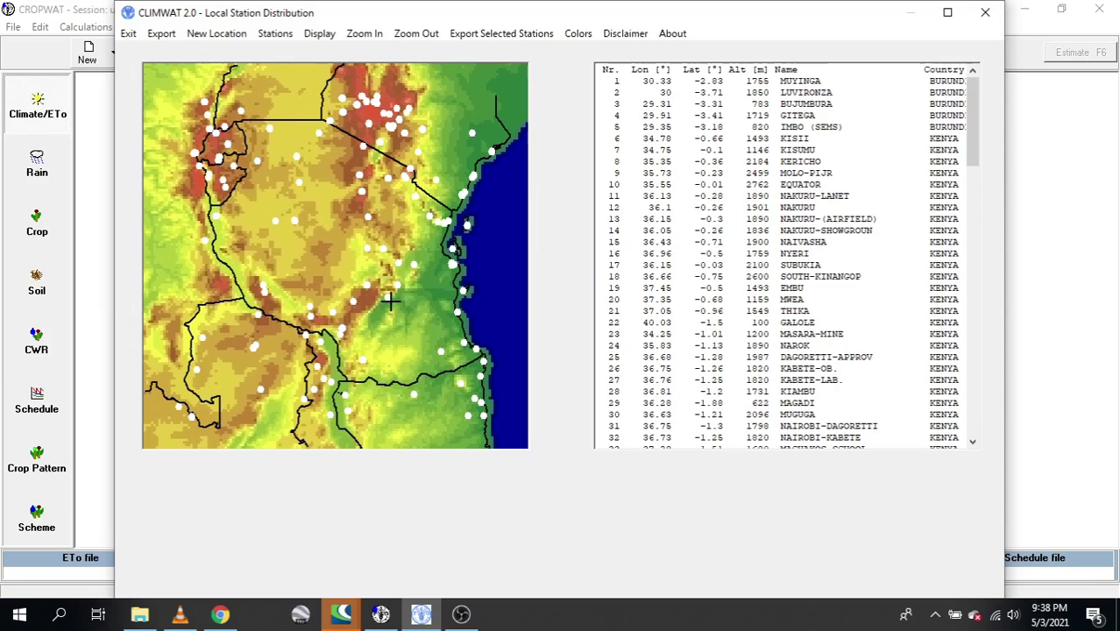
Look through the Tanzanian entries in the station list and select the MOROGORO station
{"action": "left_click", "coordinate": [388, 298]}
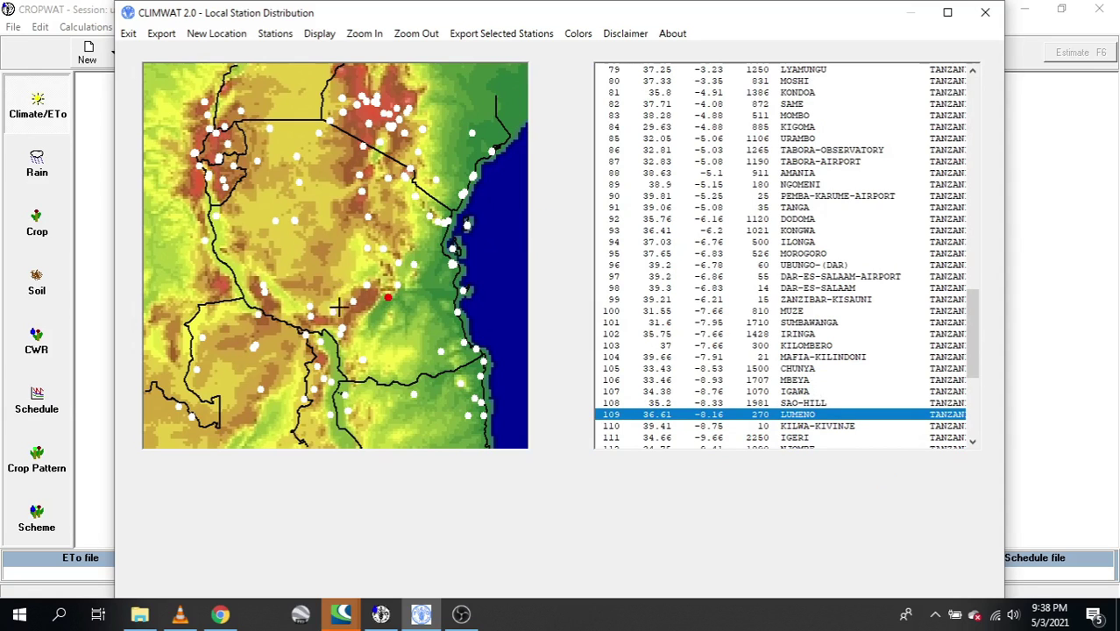
{"action": "scroll", "coordinate": [807, 295], "scroll_direction": "up", "scroll_amount": 11}
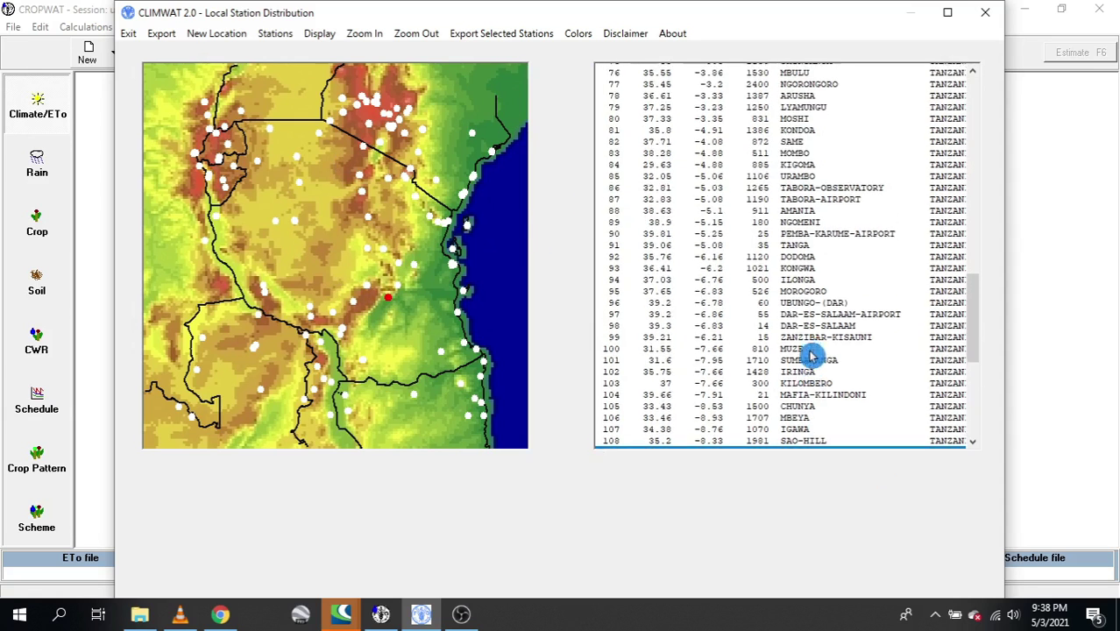
{"action": "scroll", "coordinate": [815, 316], "scroll_direction": "down", "scroll_amount": 9}
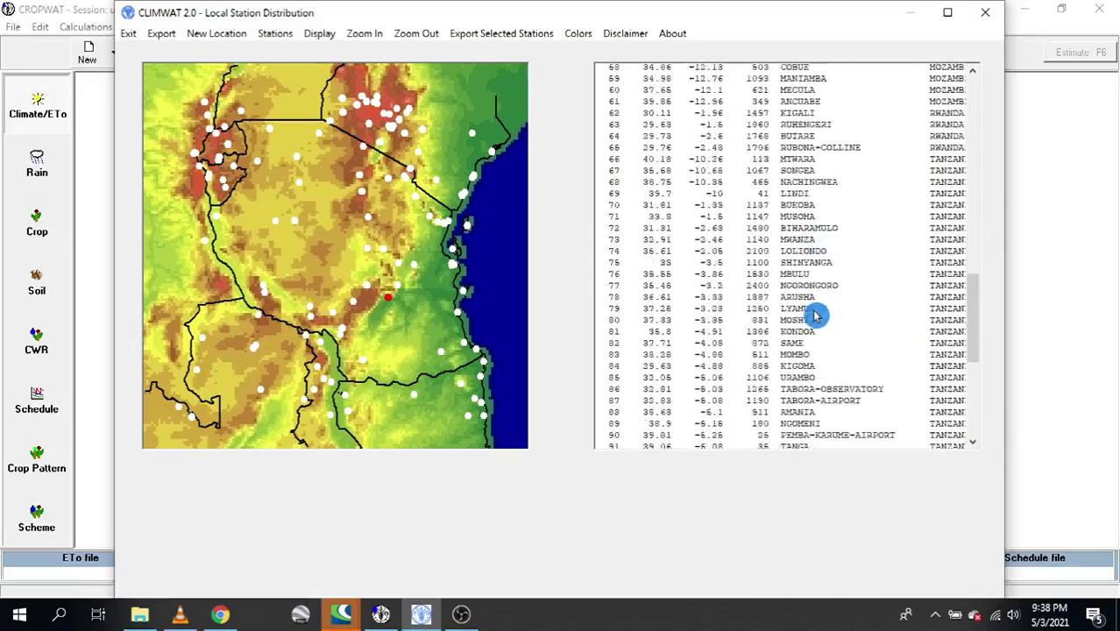
{"action": "scroll", "coordinate": [815, 317], "scroll_direction": "up", "scroll_amount": 10}
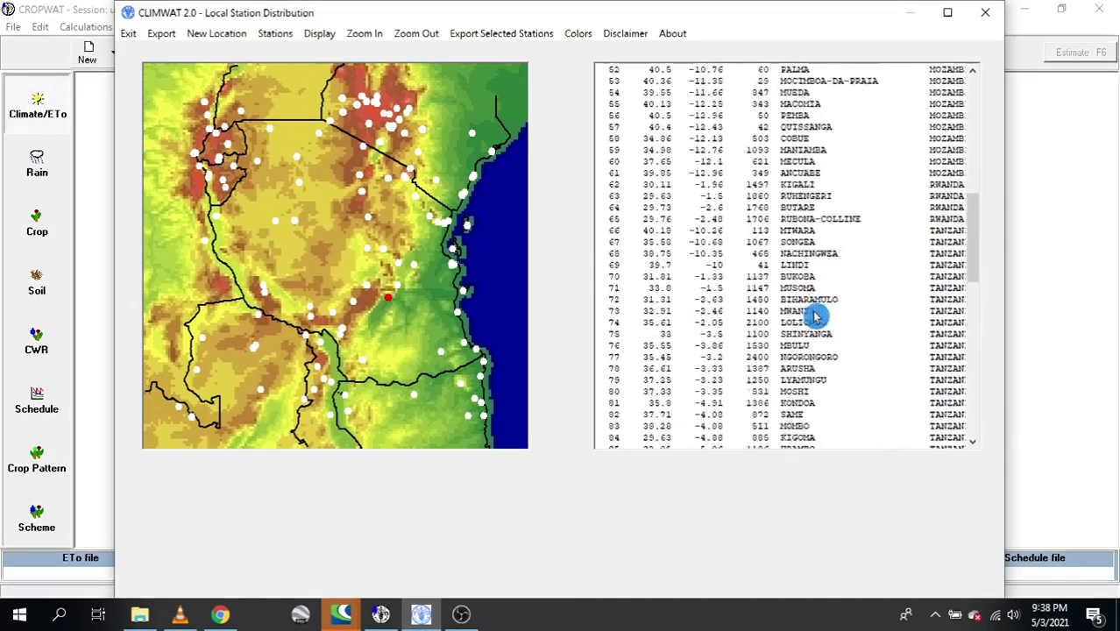
{"action": "scroll", "coordinate": [815, 325], "scroll_direction": "down", "scroll_amount": 3}
{"action": "scroll", "coordinate": [815, 326], "scroll_direction": "down", "scroll_amount": 14}
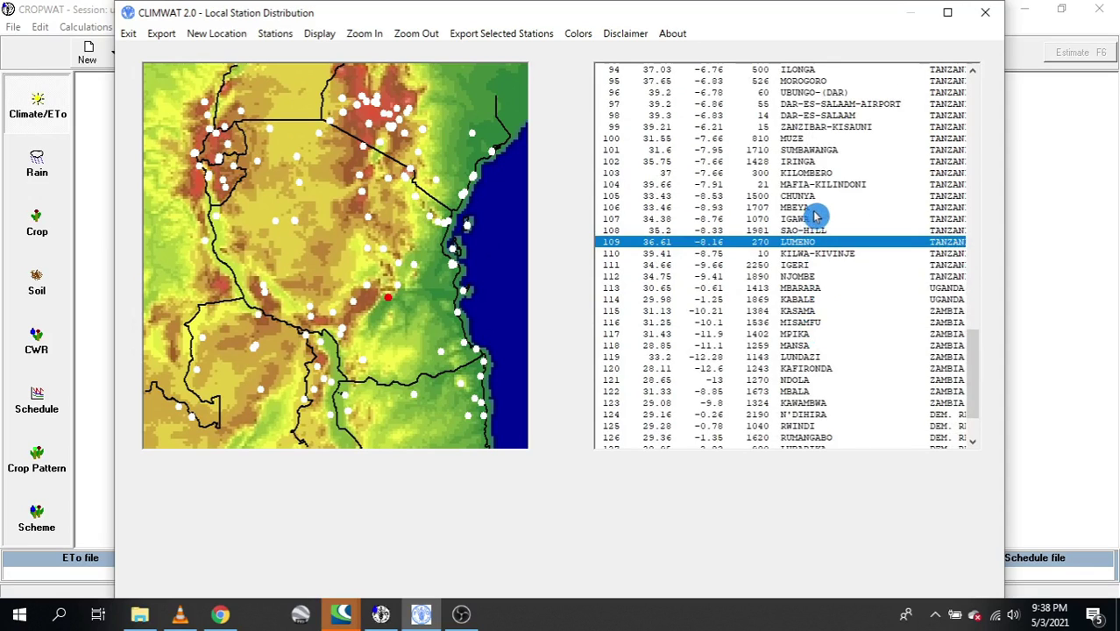
{"action": "scroll", "coordinate": [824, 179], "scroll_direction": "up", "scroll_amount": 1}
{"action": "scroll", "coordinate": [823, 180], "scroll_direction": "up", "scroll_amount": 1}
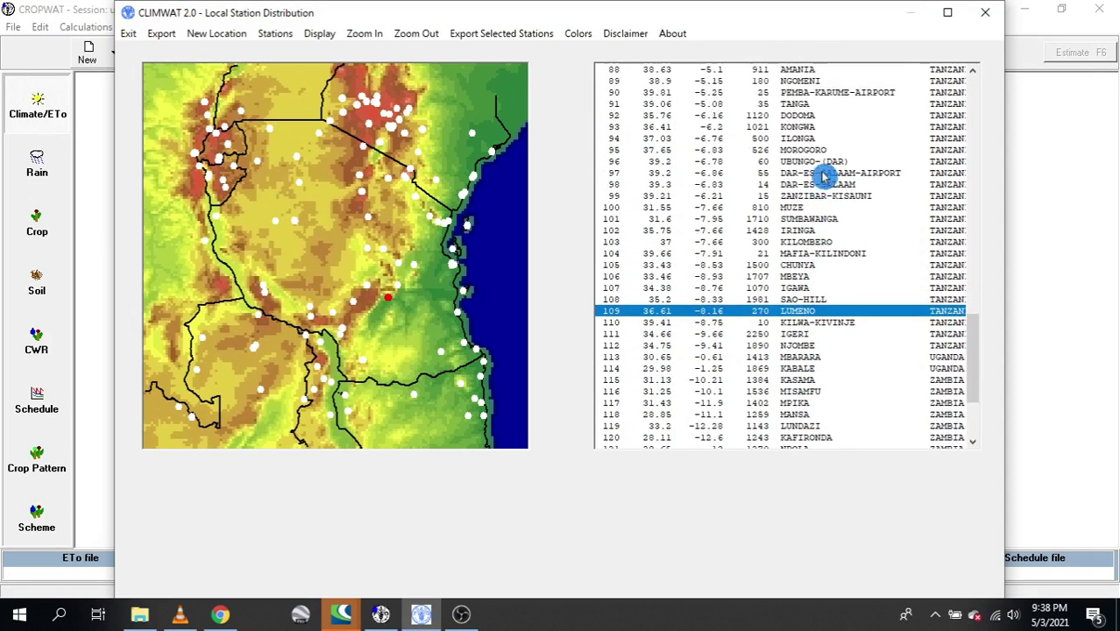
{"action": "left_click", "coordinate": [805, 152]}
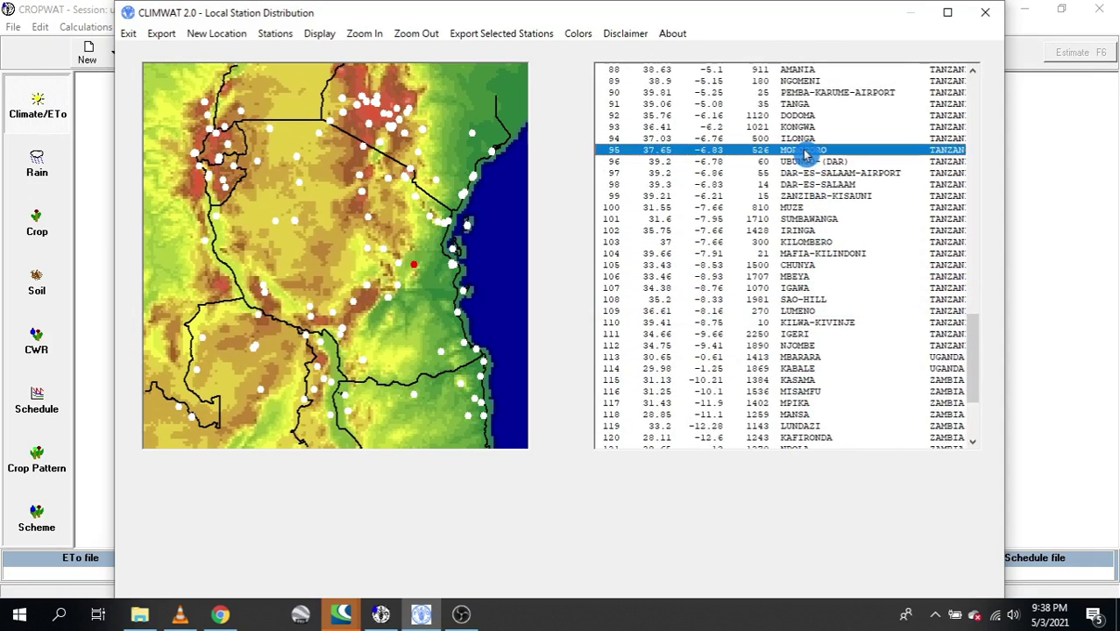
Try adding the ILONGA station from the map, and reduce the selection to MOROGORO only
{"action": "left_click", "coordinate": [396, 261]}
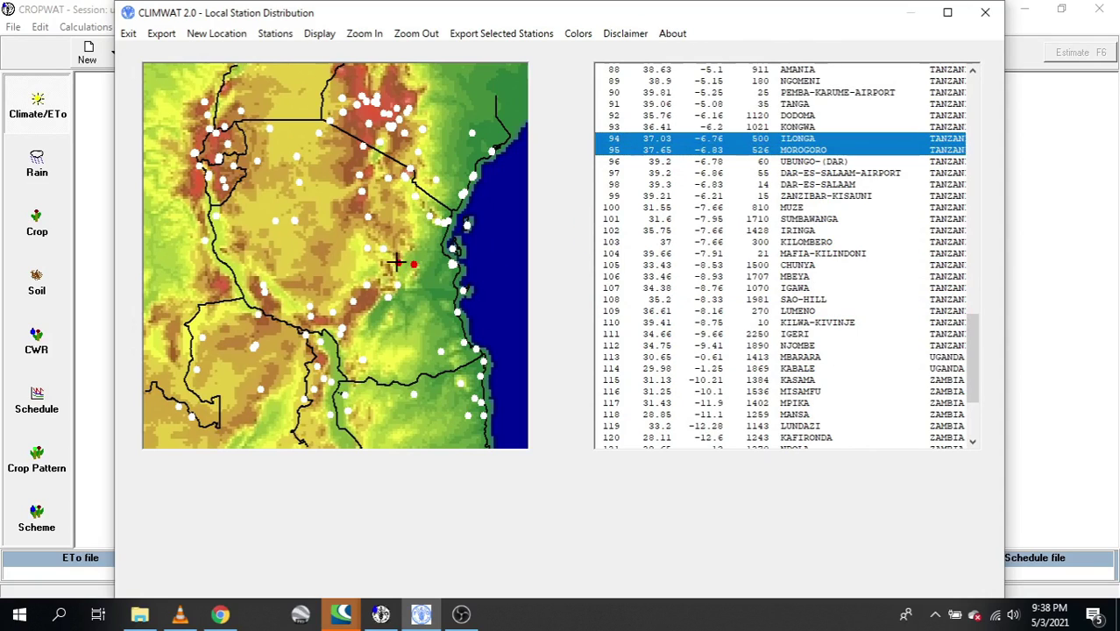
{"action": "left_click", "coordinate": [822, 138]}
{"action": "left_click", "coordinate": [813, 153]}
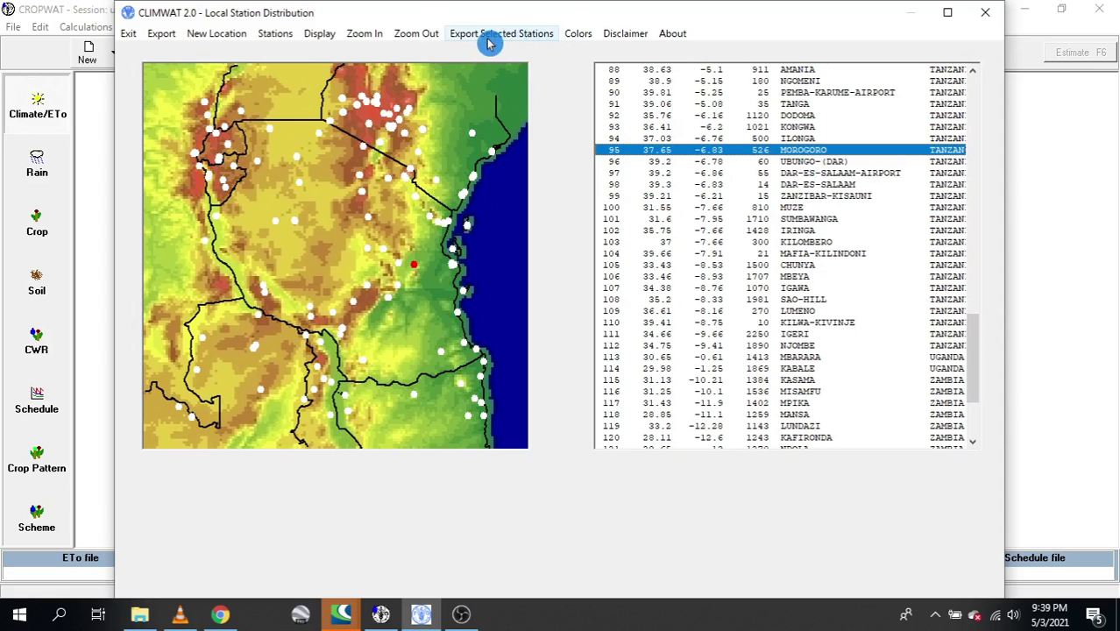
Export the selected station as .PEN and .CLI files to the root of drive D and return to CROPWAT
{"action": "left_click", "coordinate": [515, 40]}
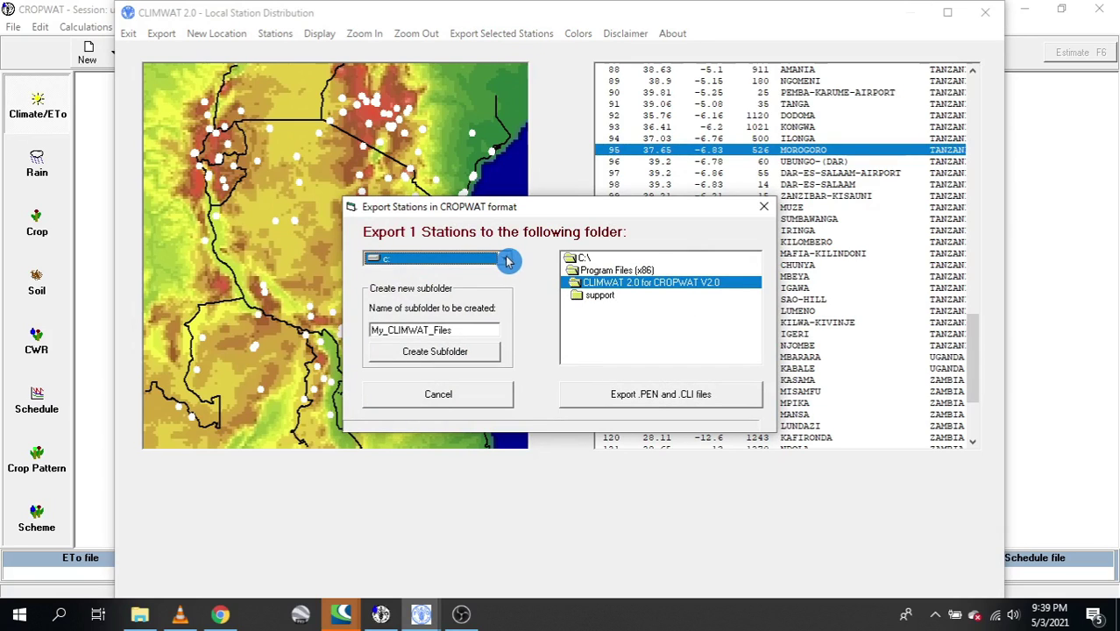
{"action": "left_click", "coordinate": [481, 263]}
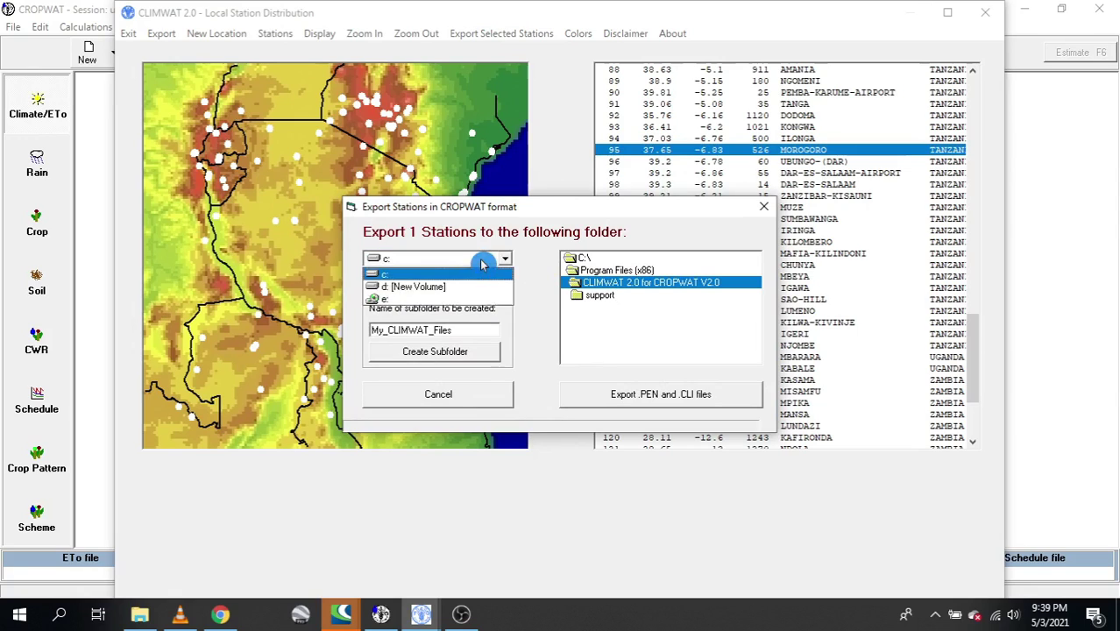
{"action": "left_click", "coordinate": [426, 287]}
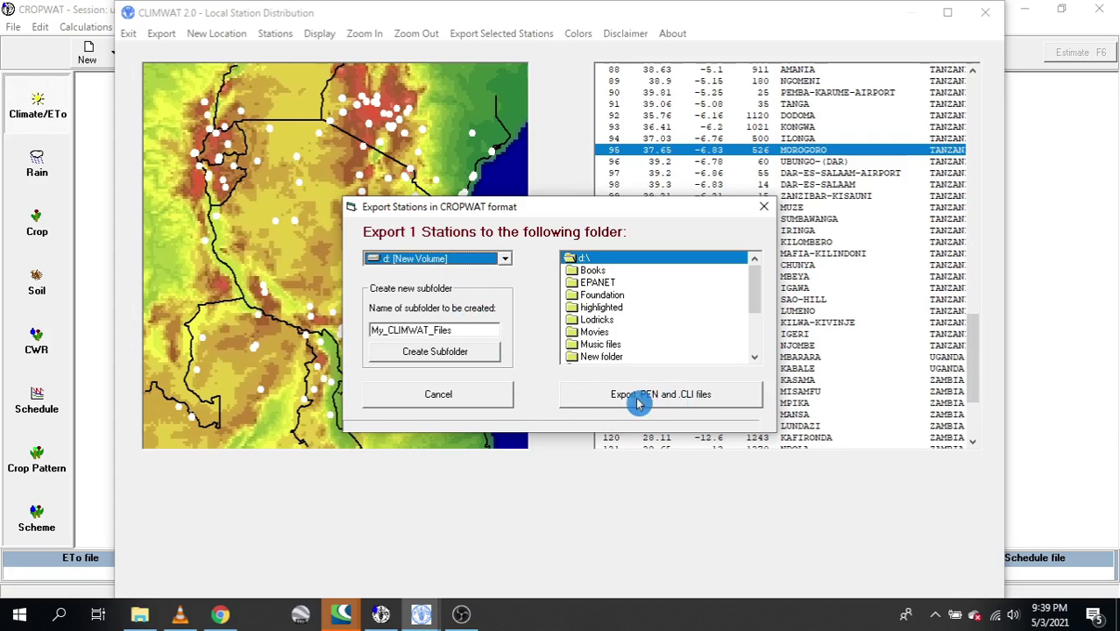
{"action": "left_click", "coordinate": [682, 405]}
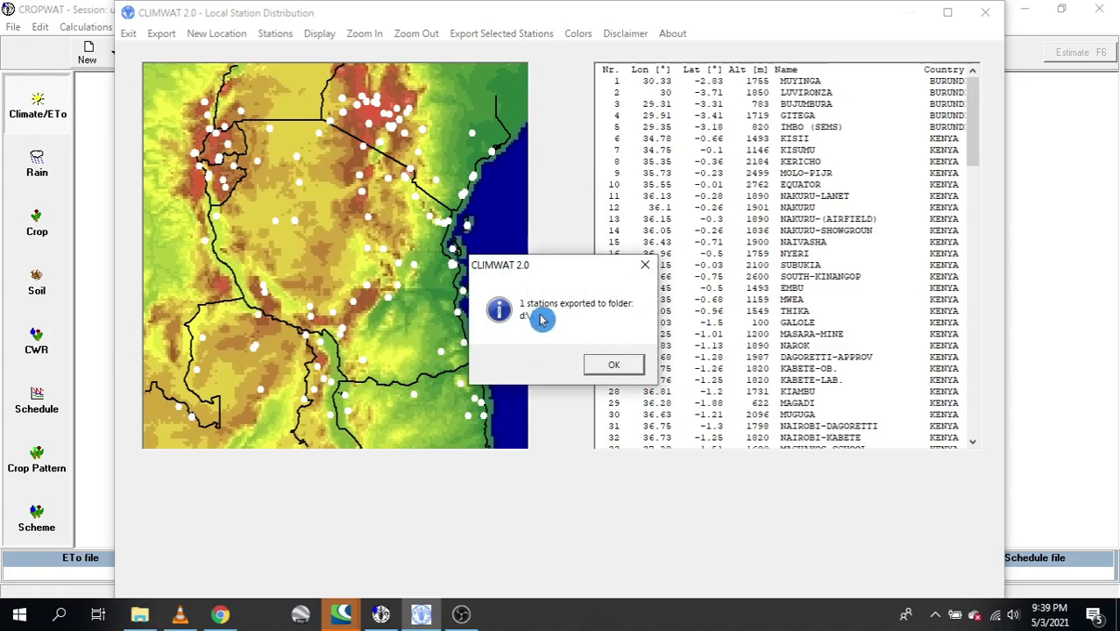
{"action": "left_click", "coordinate": [623, 368]}
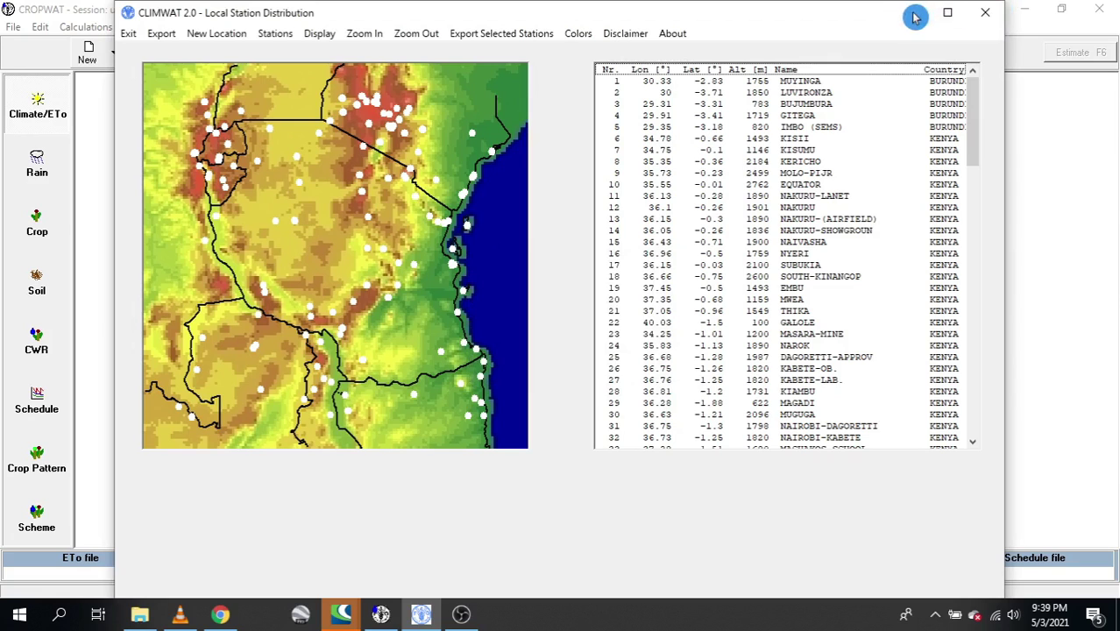
{"action": "left_click", "coordinate": [1022, 218]}
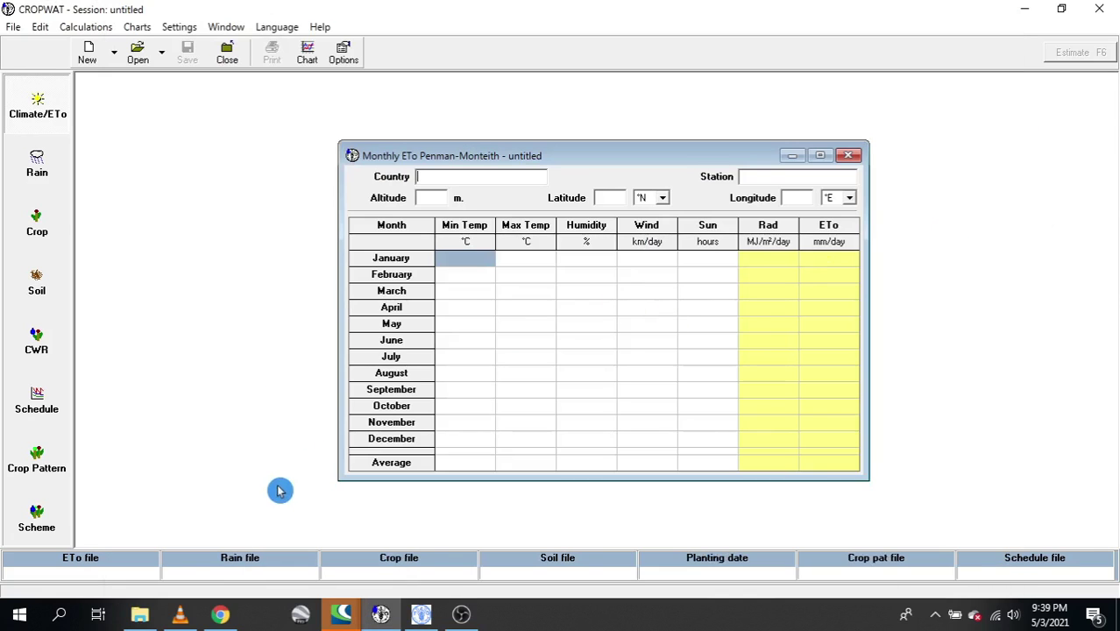
Switch to File Explorer and locate the exported MOROGORO.cli and MOROGORO.pen files on drive D
{"action": "left_click", "coordinate": [140, 615]}
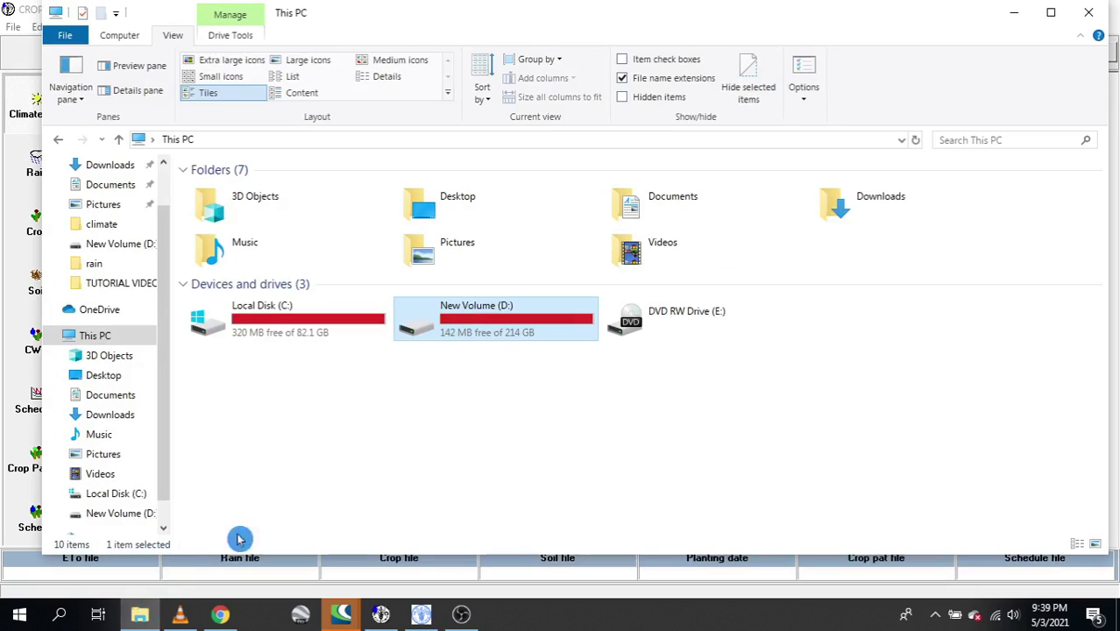
{"action": "double_click", "coordinate": [442, 325]}
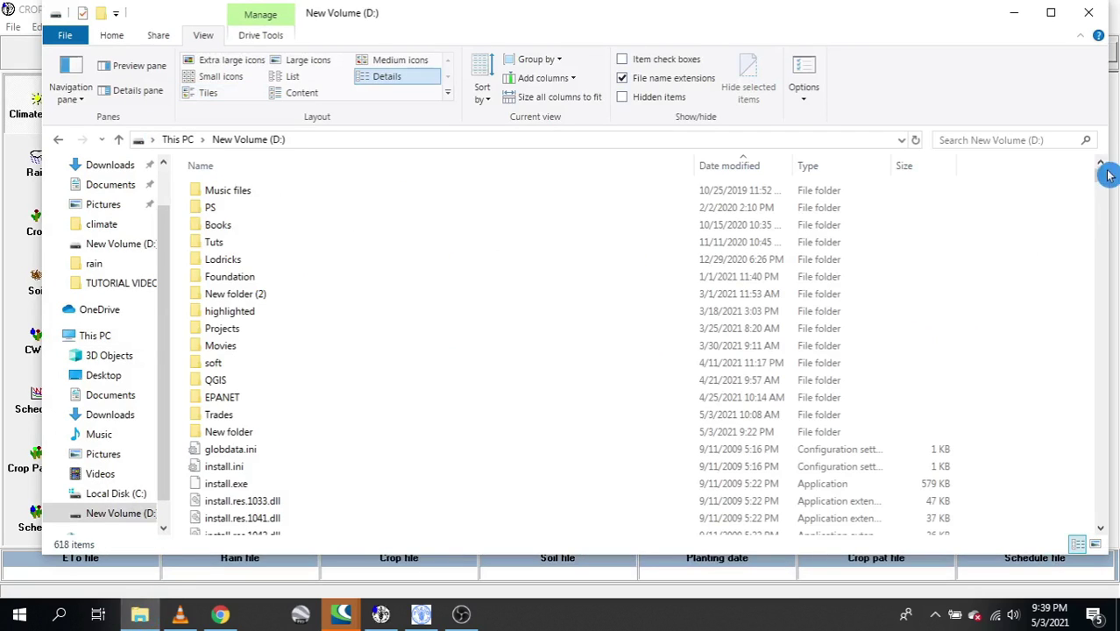
{"action": "left_click_drag", "start_coordinate": [1100, 184], "coordinate": [1087, 557]}
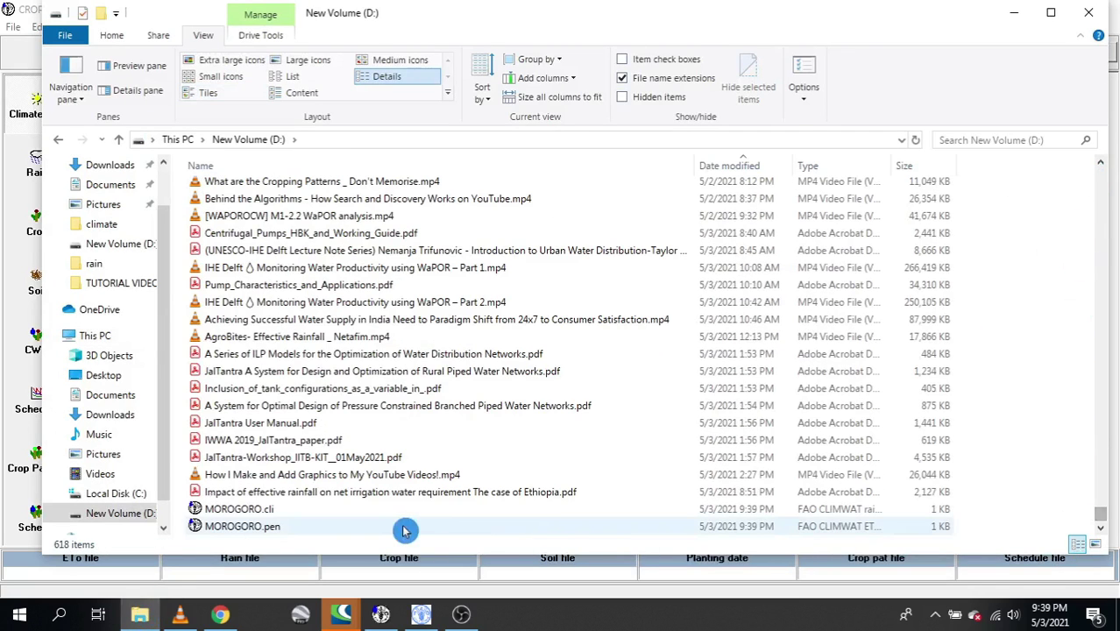
{"action": "left_click_drag", "start_coordinate": [993, 522], "coordinate": [544, 509]}
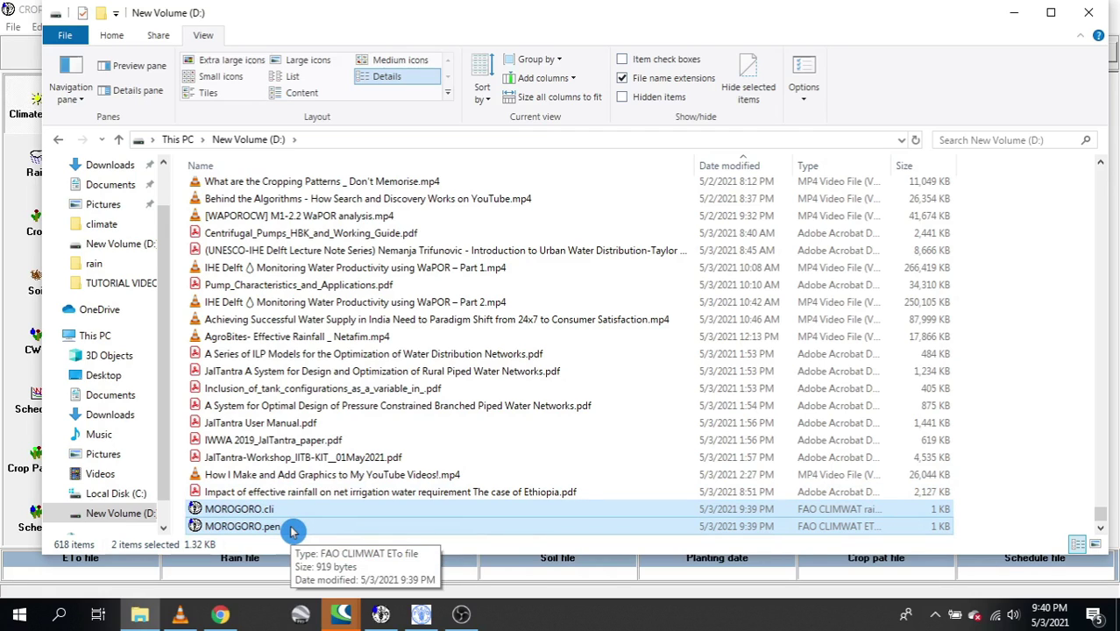
{"action": "left_click", "coordinate": [956, 529]}
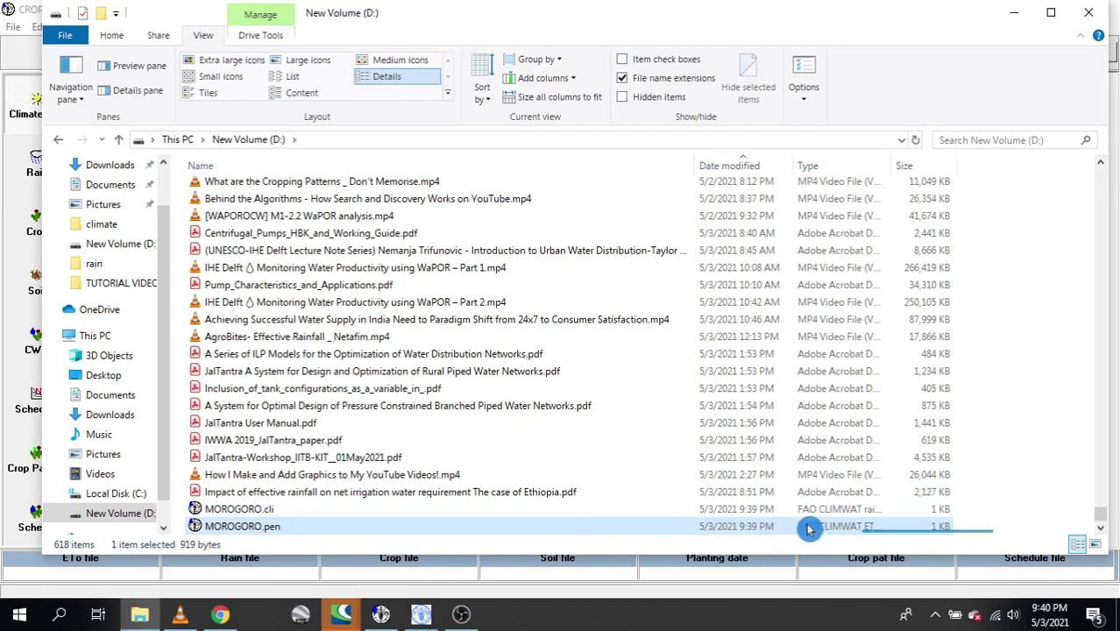
Copy MOROGORO.cli and MOROGORO.pen from drive D, open Local Disk (C:), and turn on the display of hidden items
{"action": "left_click_drag", "start_coordinate": [808, 528], "coordinate": [738, 515]}
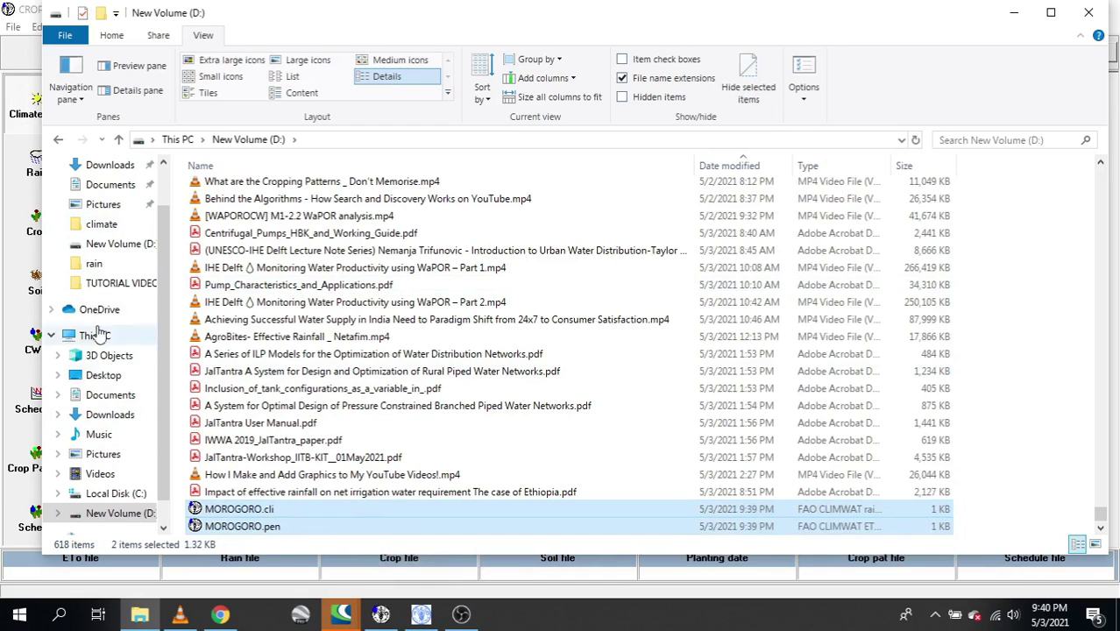
{"action": "left_click", "coordinate": [102, 334]}
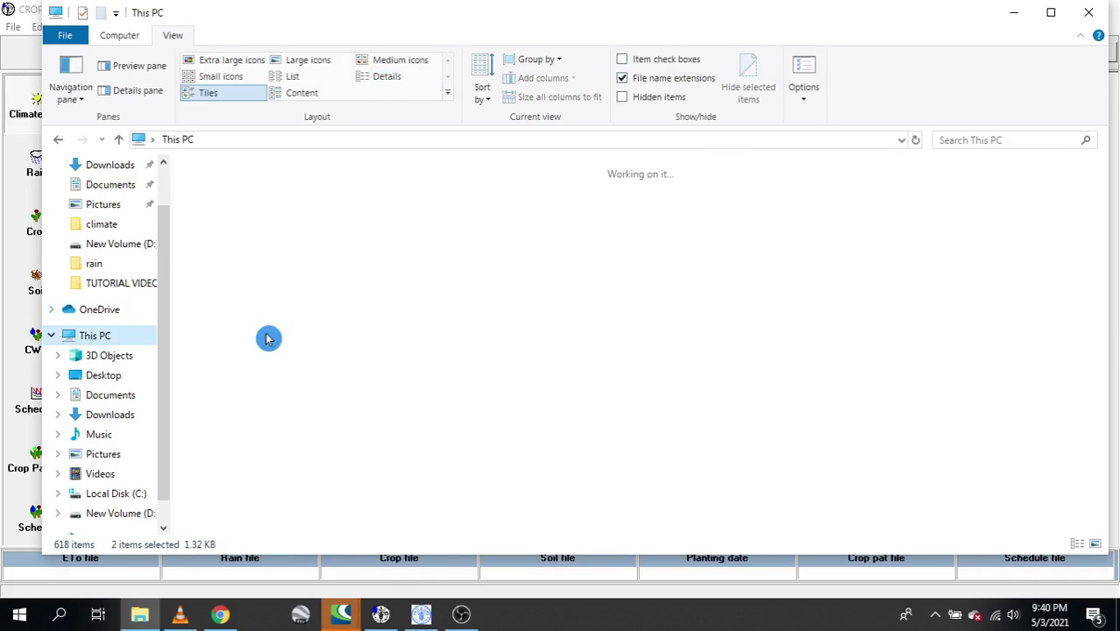
{"action": "double_click", "coordinate": [333, 327]}
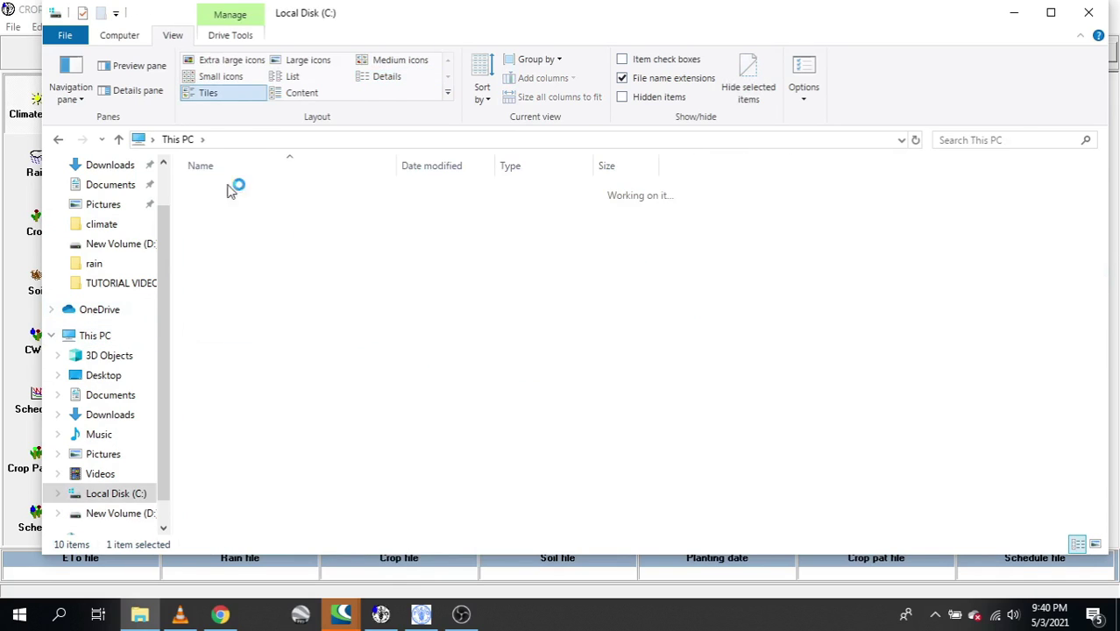
{"action": "left_click", "coordinate": [629, 101]}
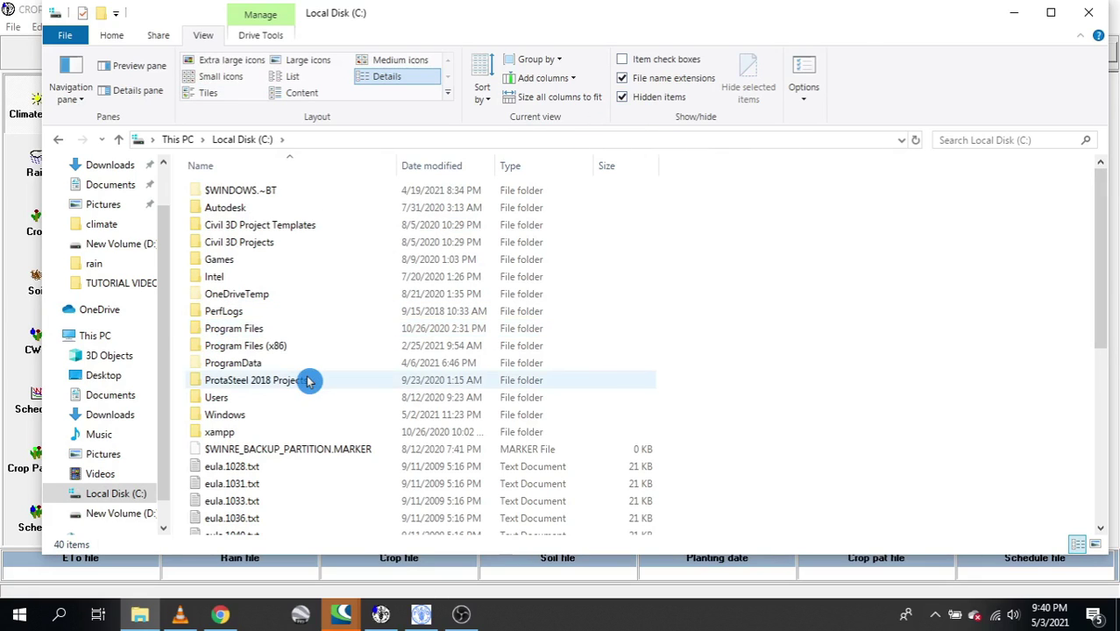
Paste the two copied MOROGORO files into the ProgramData\CROPWAT\data\climate folder
{"action": "double_click", "coordinate": [234, 363]}
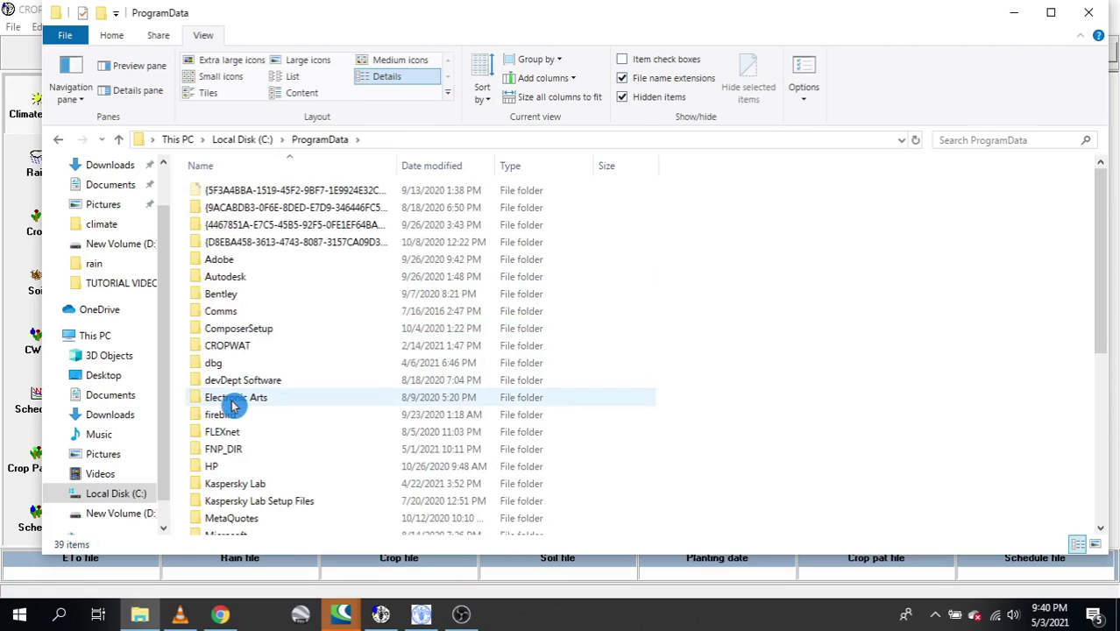
{"action": "double_click", "coordinate": [238, 346]}
{"action": "double_click", "coordinate": [247, 193]}
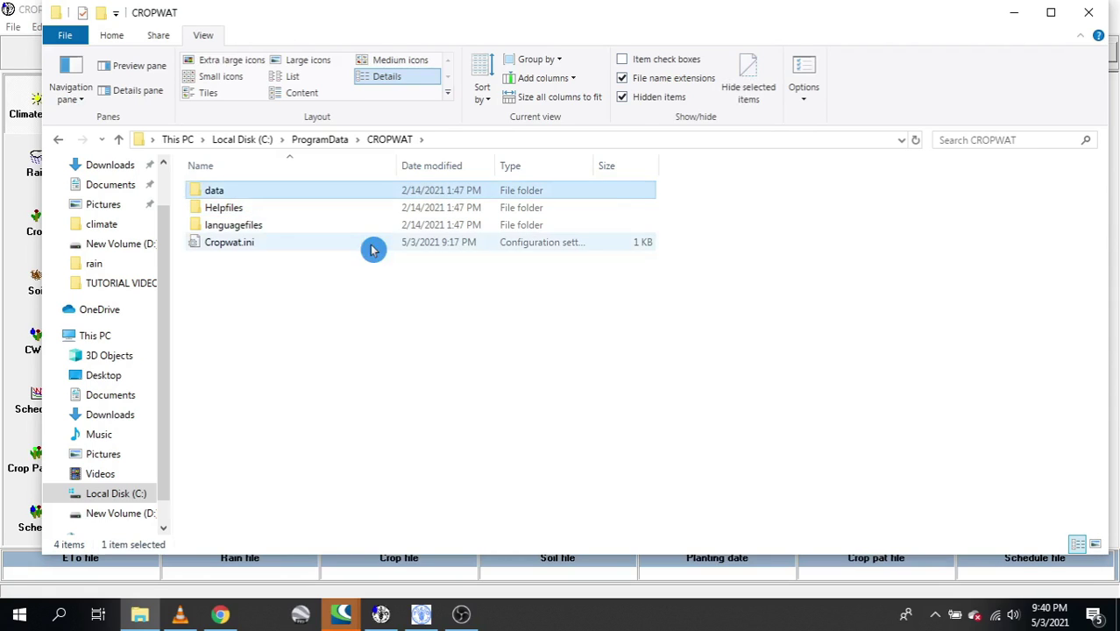
{"action": "left_click", "coordinate": [255, 193]}
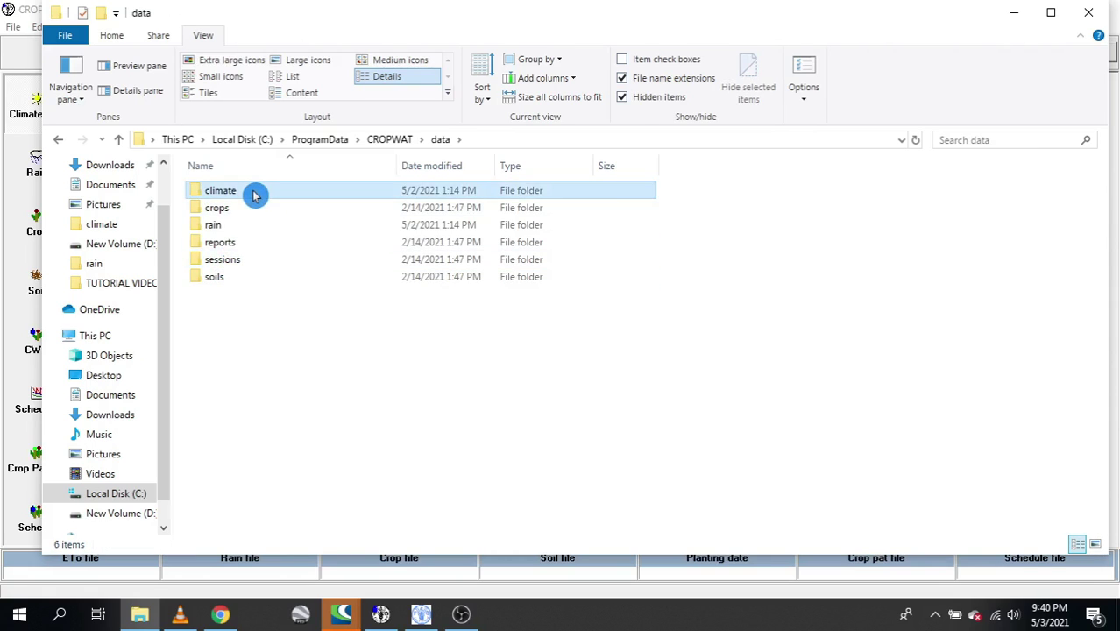
{"action": "double_click", "coordinate": [253, 195]}
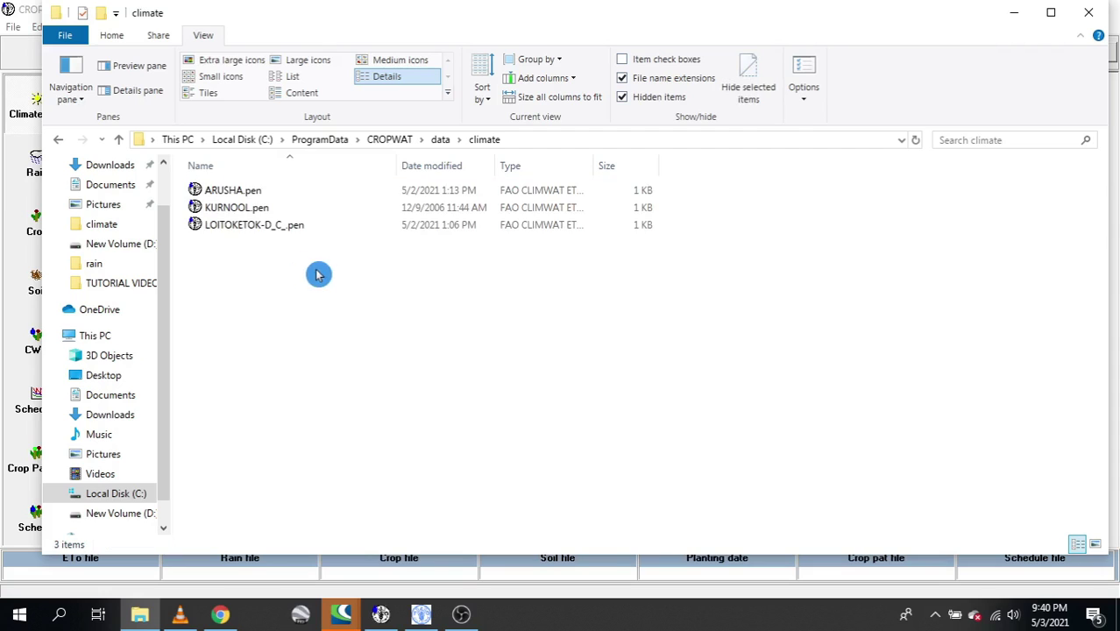
{"action": "right_click", "coordinate": [295, 312]}
{"action": "left_click", "coordinate": [300, 313]}
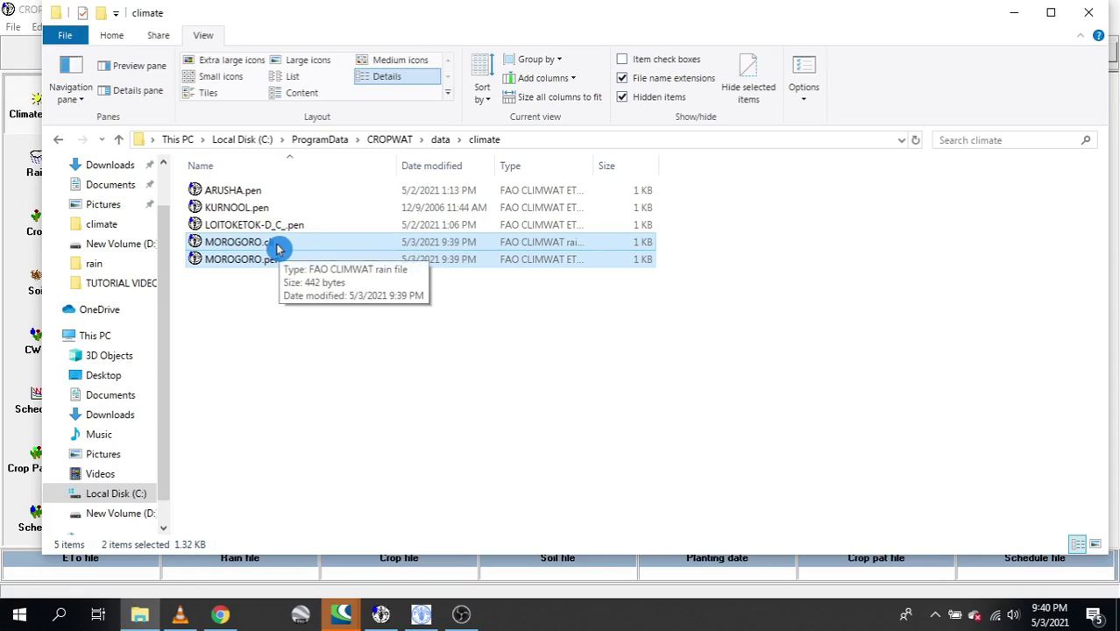
Move MOROGORO.cli from the climate folder to the rain folder and go back to the data folder
{"action": "left_click", "coordinate": [278, 249]}
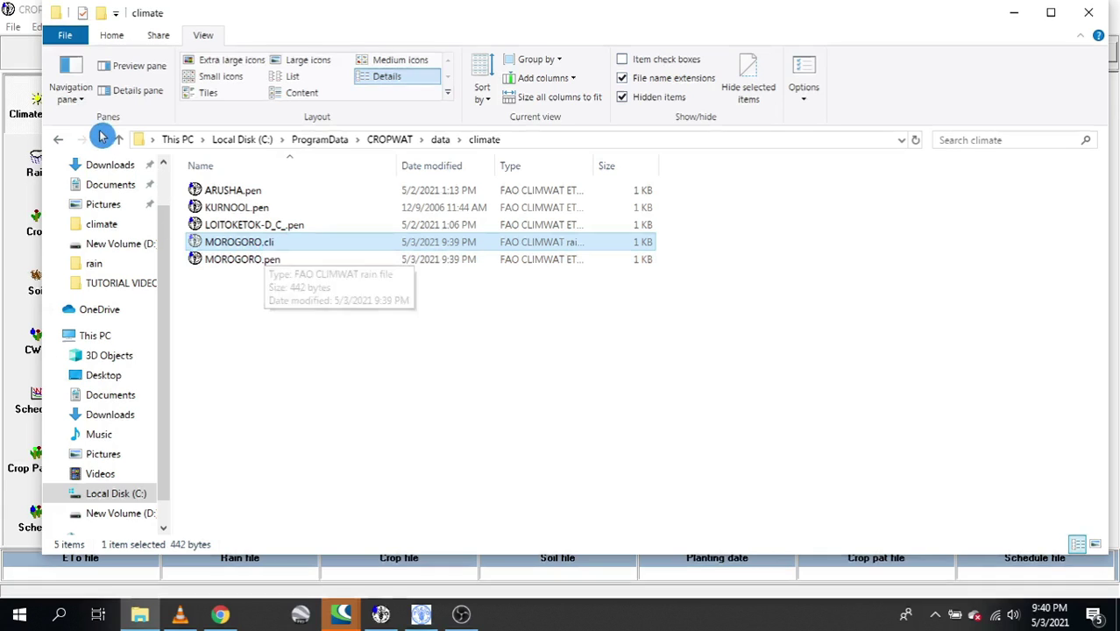
{"action": "left_click", "coordinate": [58, 148]}
{"action": "left_click", "coordinate": [226, 224]}
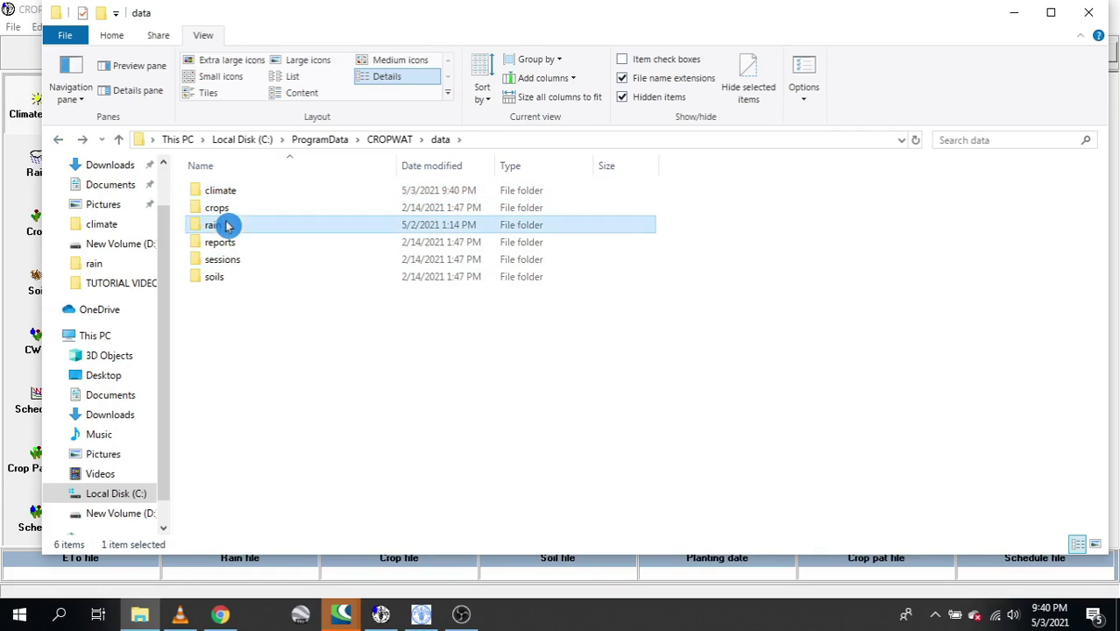
{"action": "key", "text": "Return"}
{"action": "key", "text": "BackSpace"}
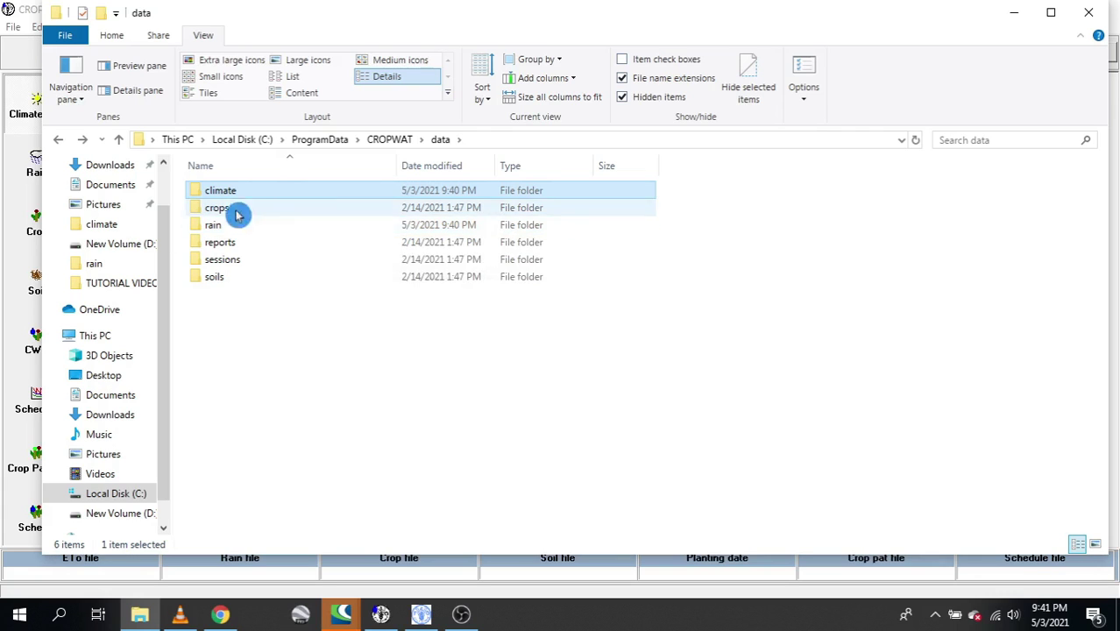
Check the climate folder for MOROGORO.pen and the rain folder for MOROGORO.cli
{"action": "left_click", "coordinate": [315, 226]}
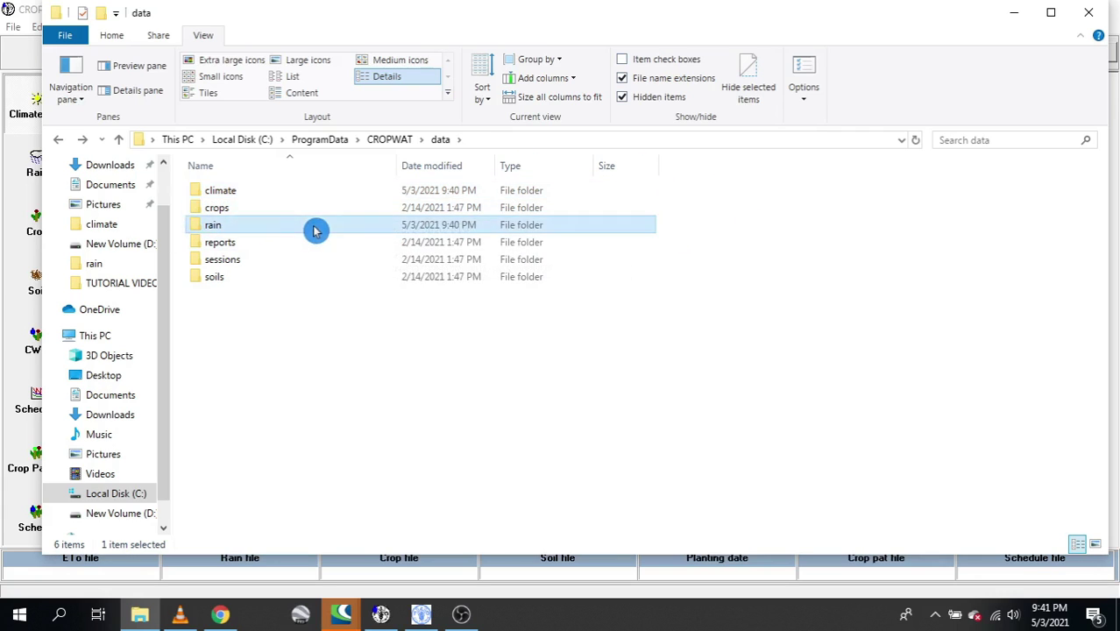
{"action": "left_click", "coordinate": [255, 192]}
{"action": "double_click", "coordinate": [230, 190]}
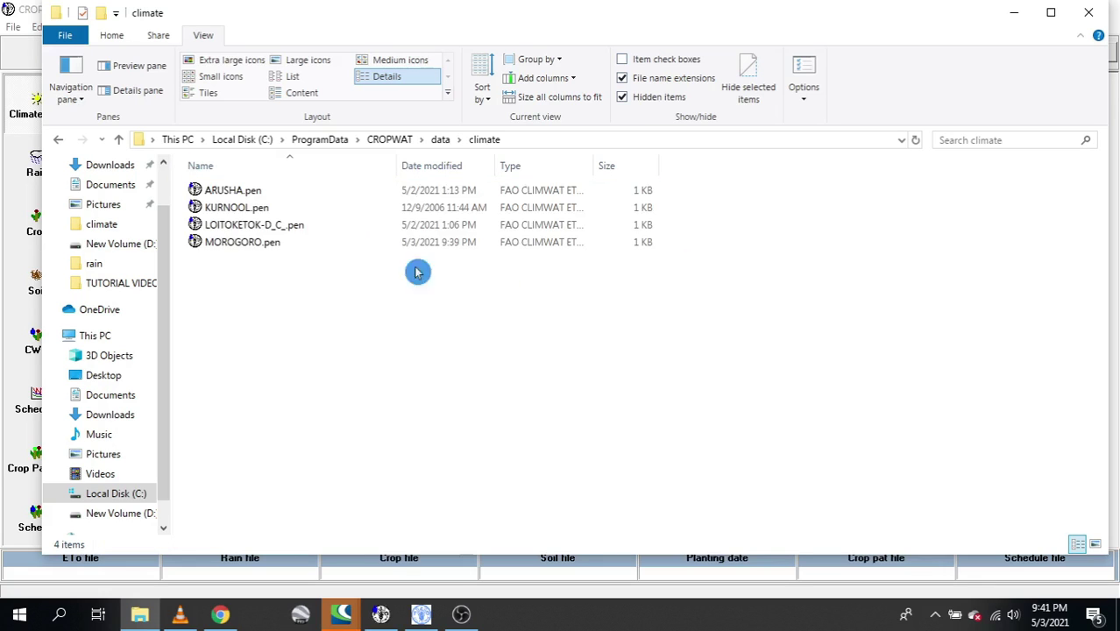
{"action": "left_click", "coordinate": [284, 243]}
{"action": "left_click", "coordinate": [58, 139]}
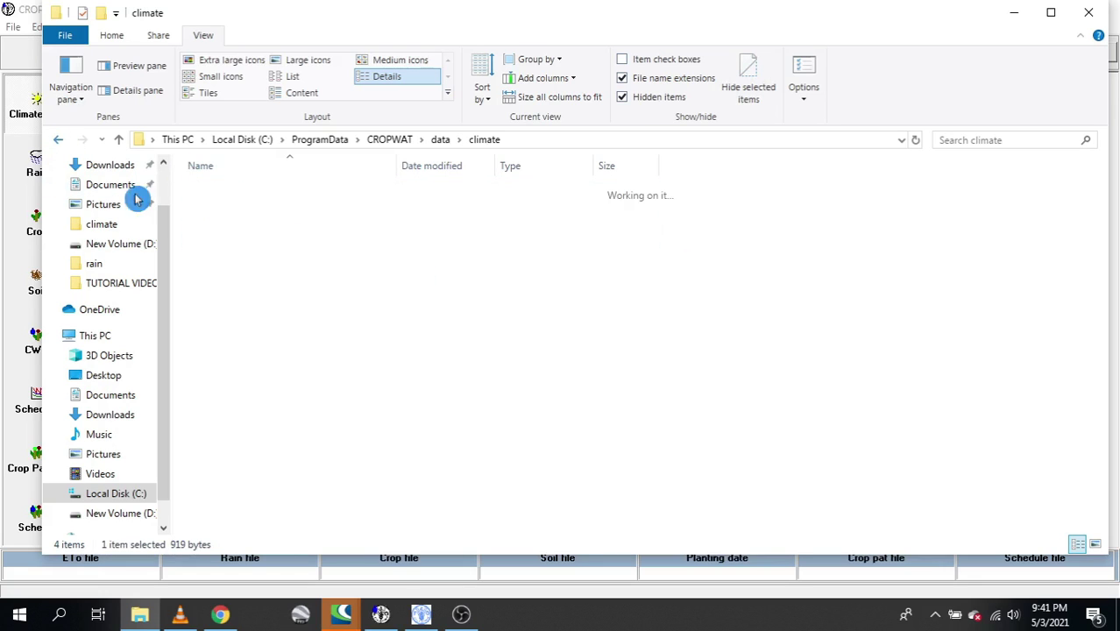
{"action": "double_click", "coordinate": [243, 226]}
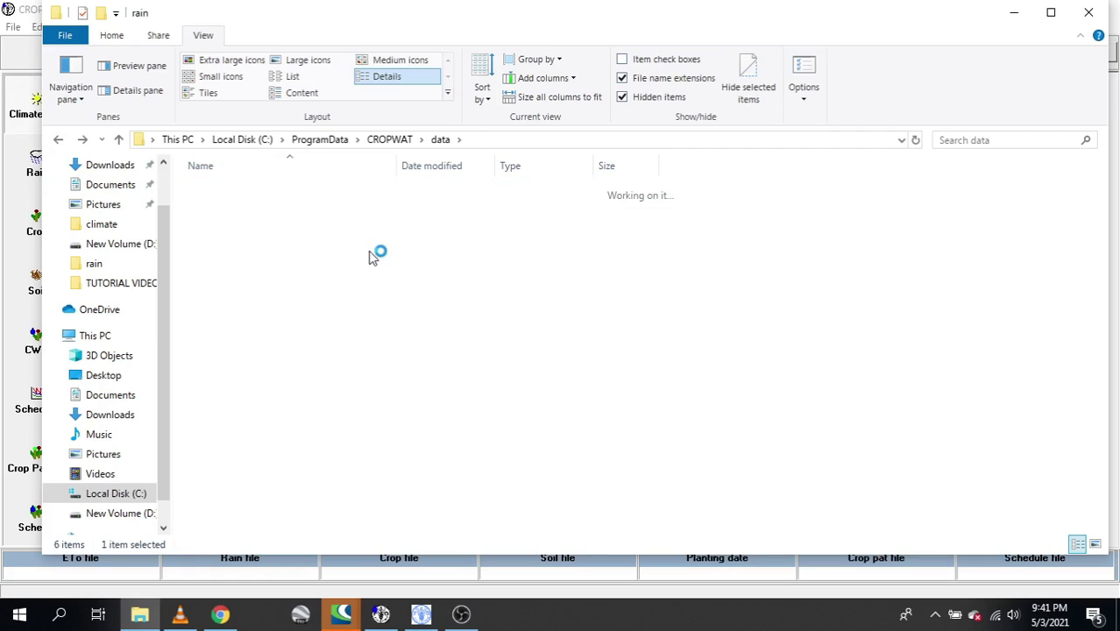
{"action": "left_click", "coordinate": [251, 320]}
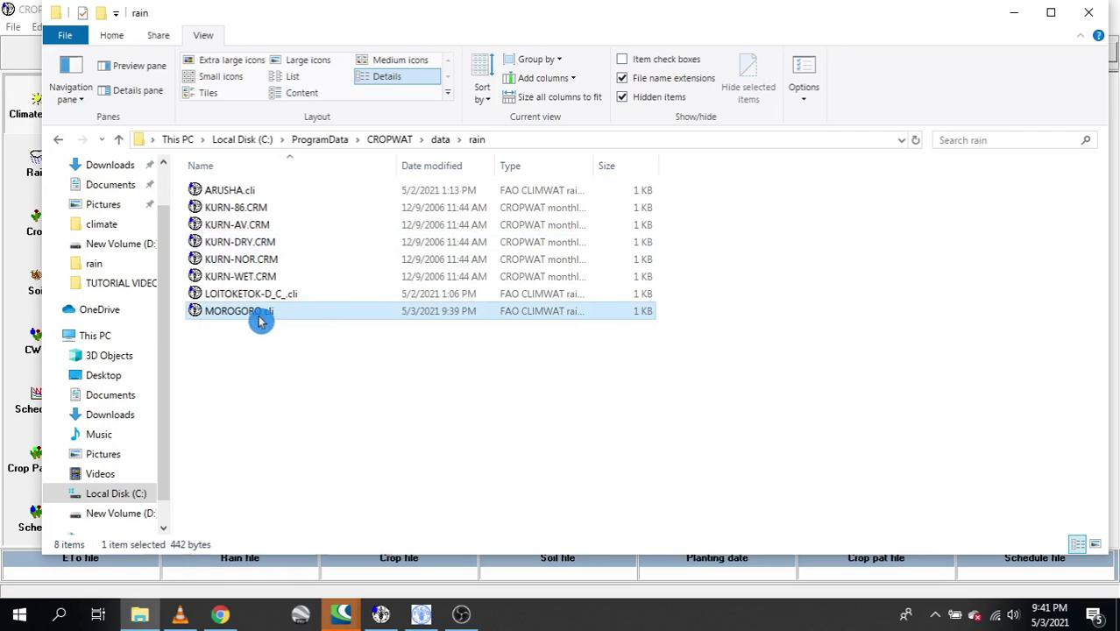
Return to CROPWAT and load MOROGORO.pen from the climate folder into the monthly ETo Penman-Monteith table
{"action": "left_click", "coordinate": [1015, 12]}
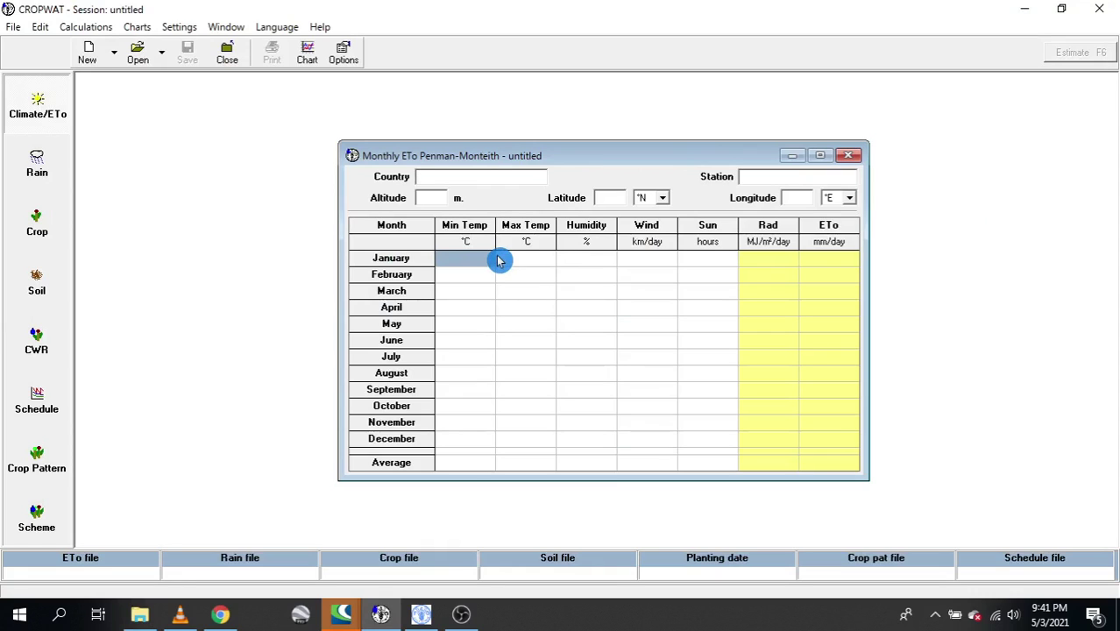
{"action": "left_click", "coordinate": [420, 614]}
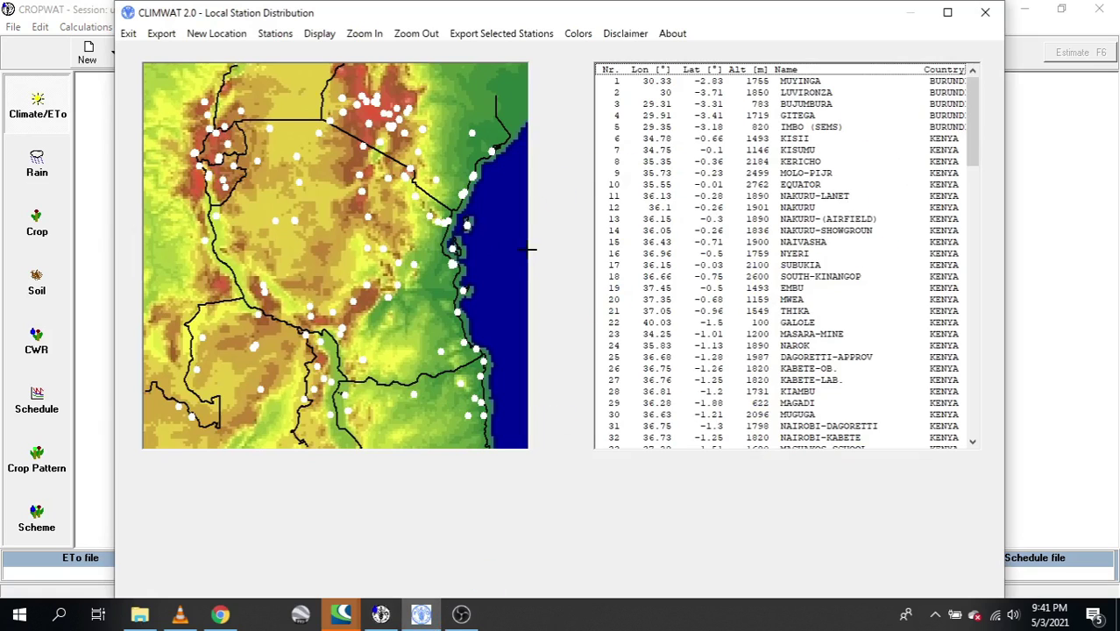
{"action": "left_click", "coordinate": [1083, 207]}
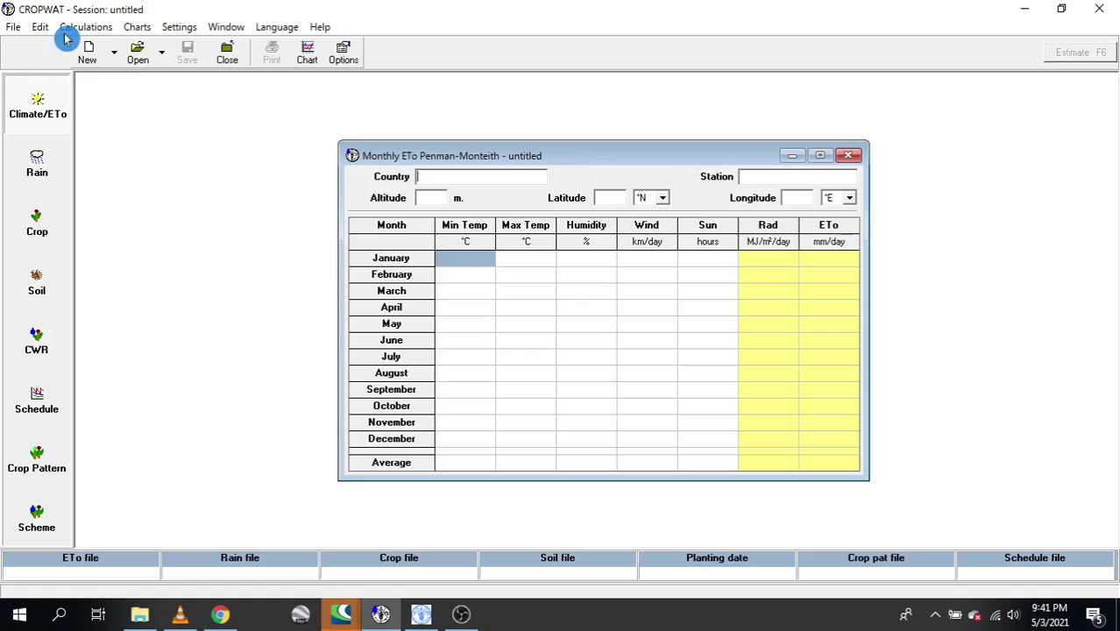
{"action": "left_click", "coordinate": [139, 55]}
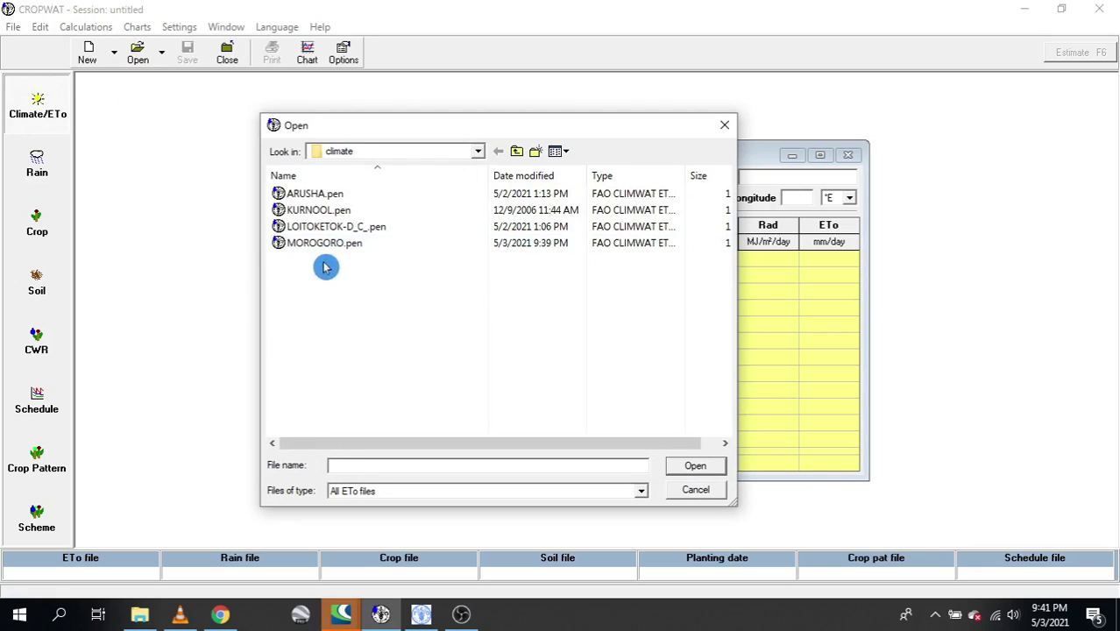
{"action": "left_click", "coordinate": [352, 244]}
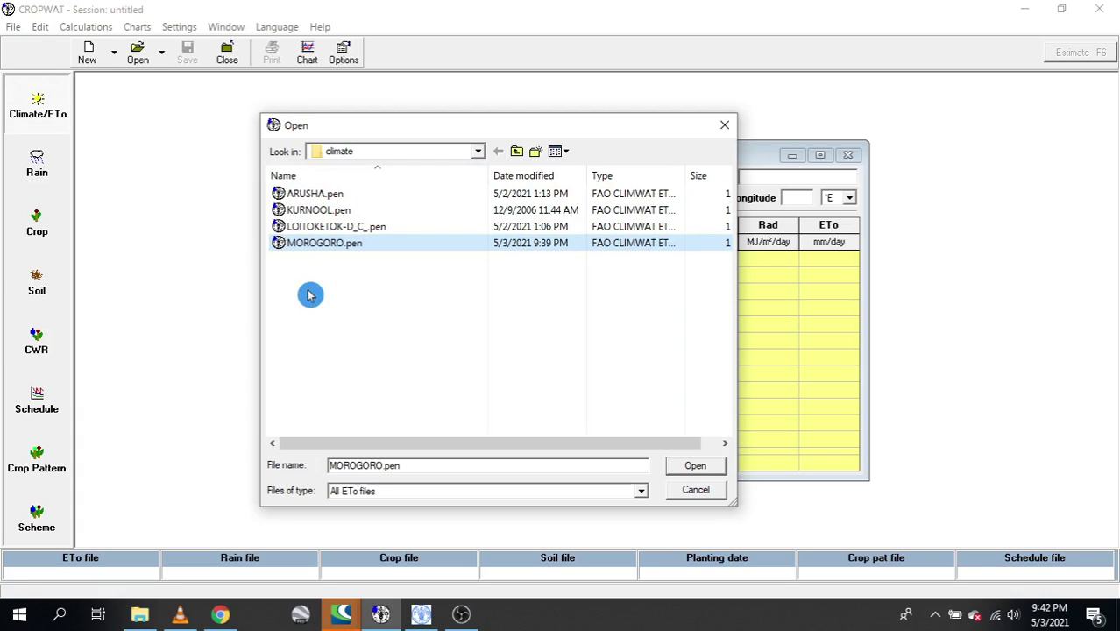
{"action": "left_click", "coordinate": [479, 154]}
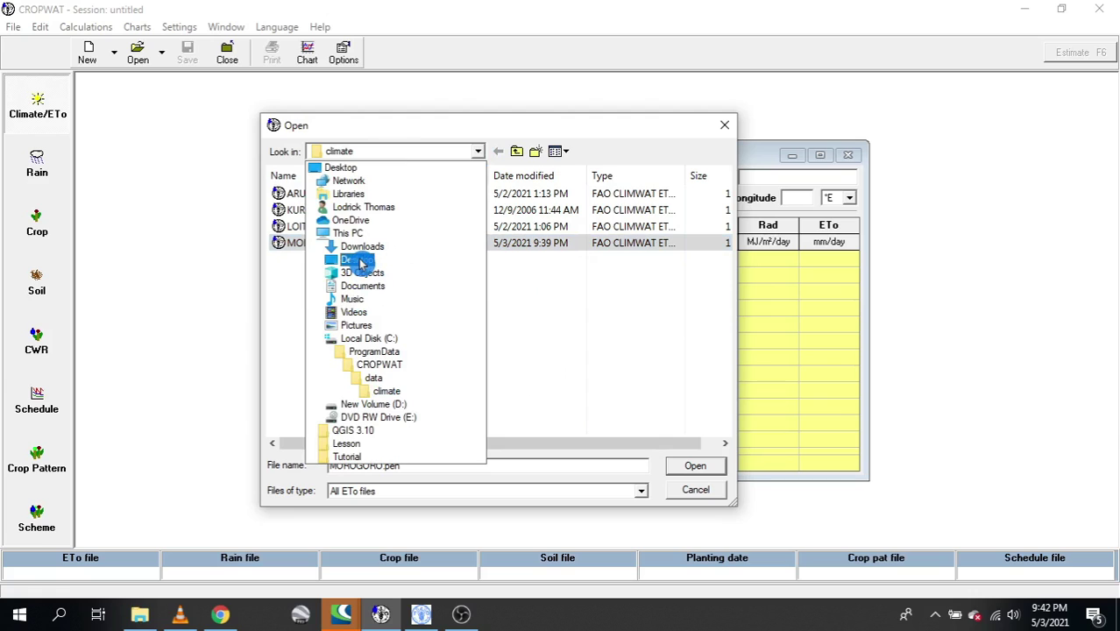
{"action": "left_click", "coordinate": [586, 305]}
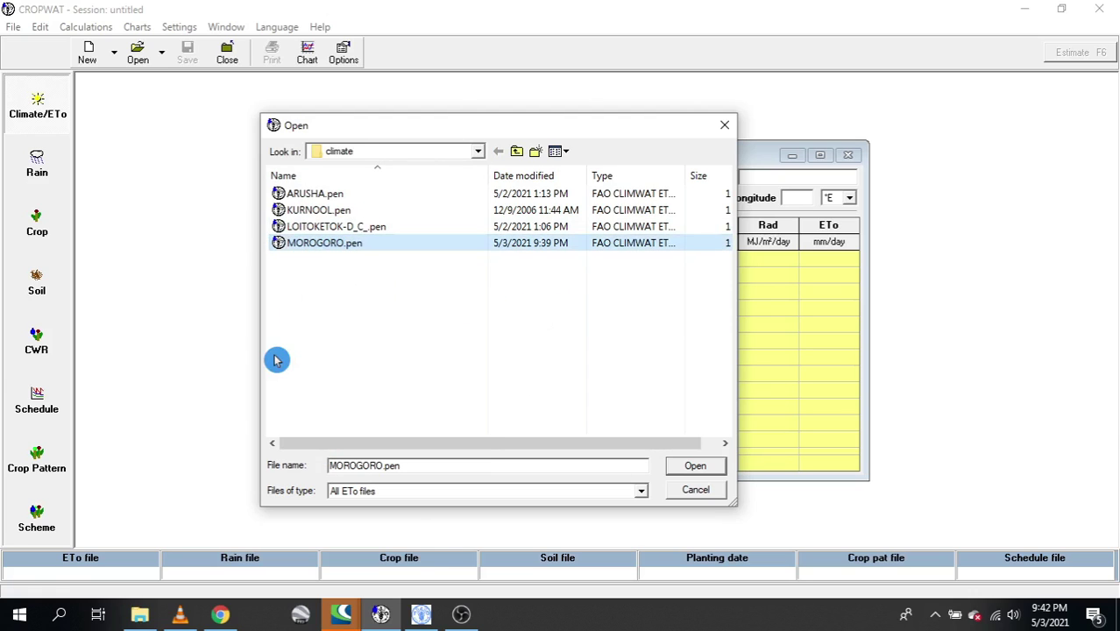
{"action": "left_click", "coordinate": [682, 465]}
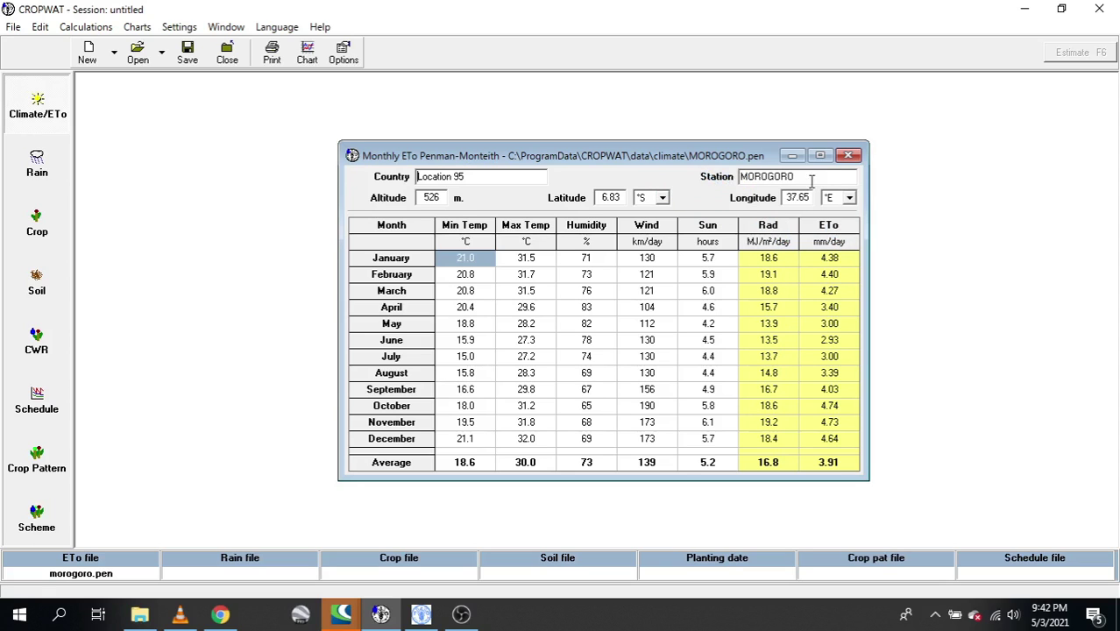
Examine the station and country fields of the loaded monthly climate data
{"action": "left_click_drag", "start_coordinate": [794, 176], "coordinate": [712, 176]}
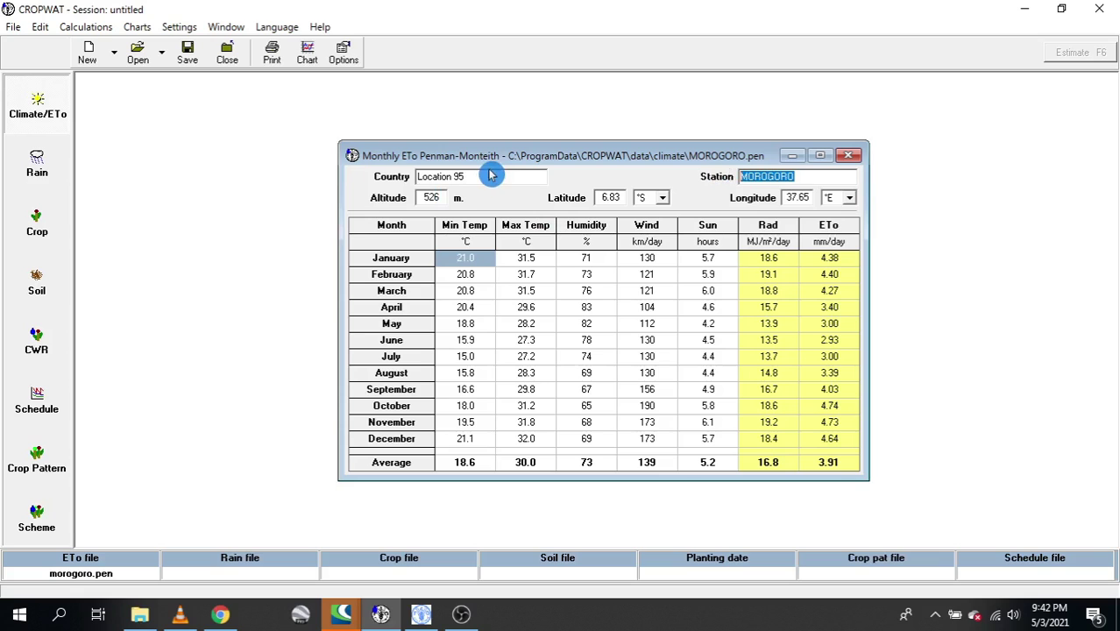
{"action": "left_click_drag", "start_coordinate": [484, 176], "coordinate": [413, 197]}
{"action": "left_click_drag", "start_coordinate": [802, 177], "coordinate": [686, 172]}
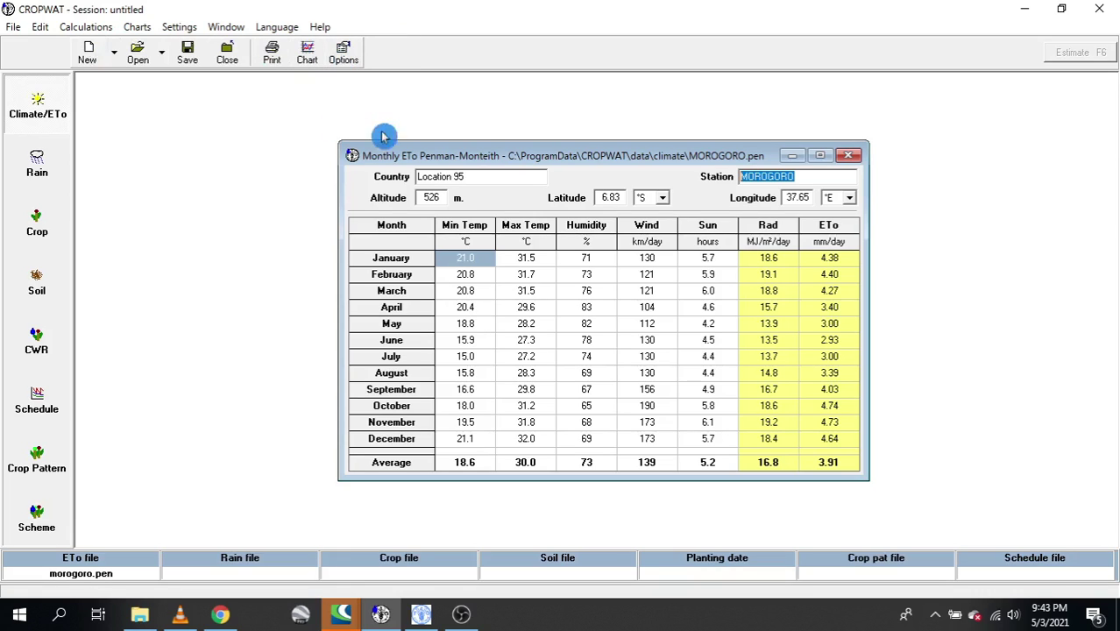
Review the Climate/ETo options, including the choices for the ETo Penman-Monteith calculation, and leave the options without saving
{"action": "left_click", "coordinate": [341, 53]}
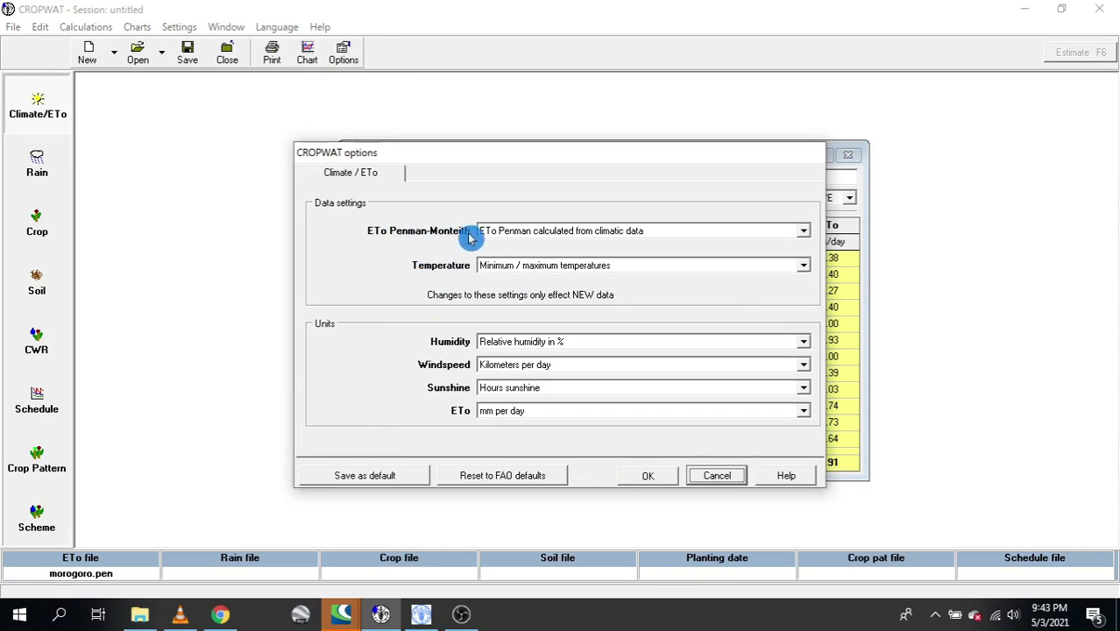
{"action": "left_click", "coordinate": [557, 232]}
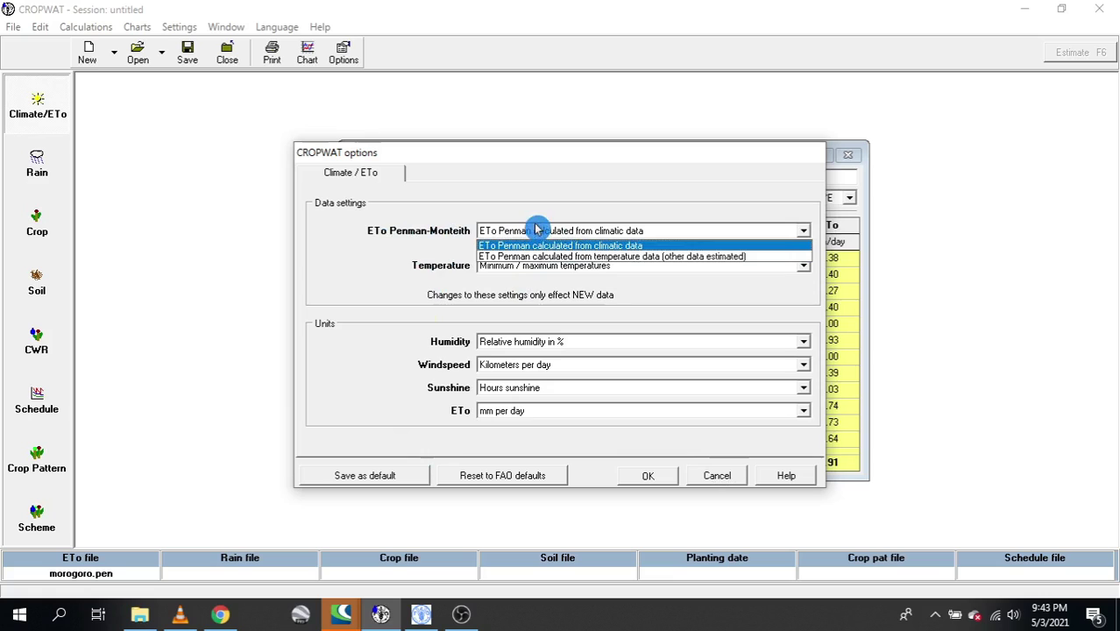
{"action": "left_click", "coordinate": [526, 245]}
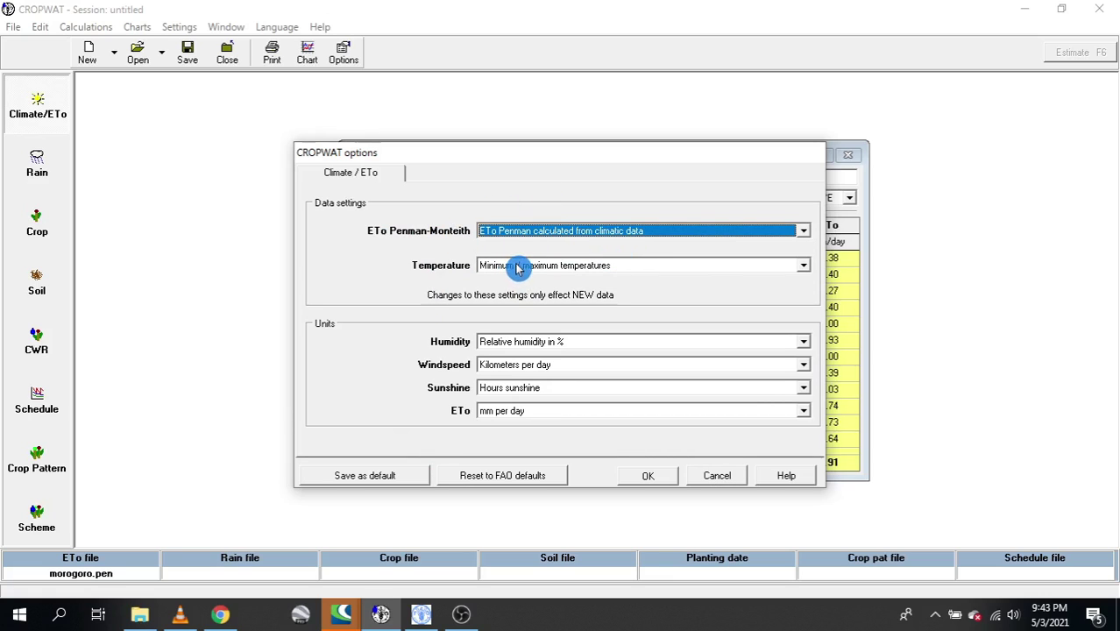
{"action": "left_click", "coordinate": [724, 479]}
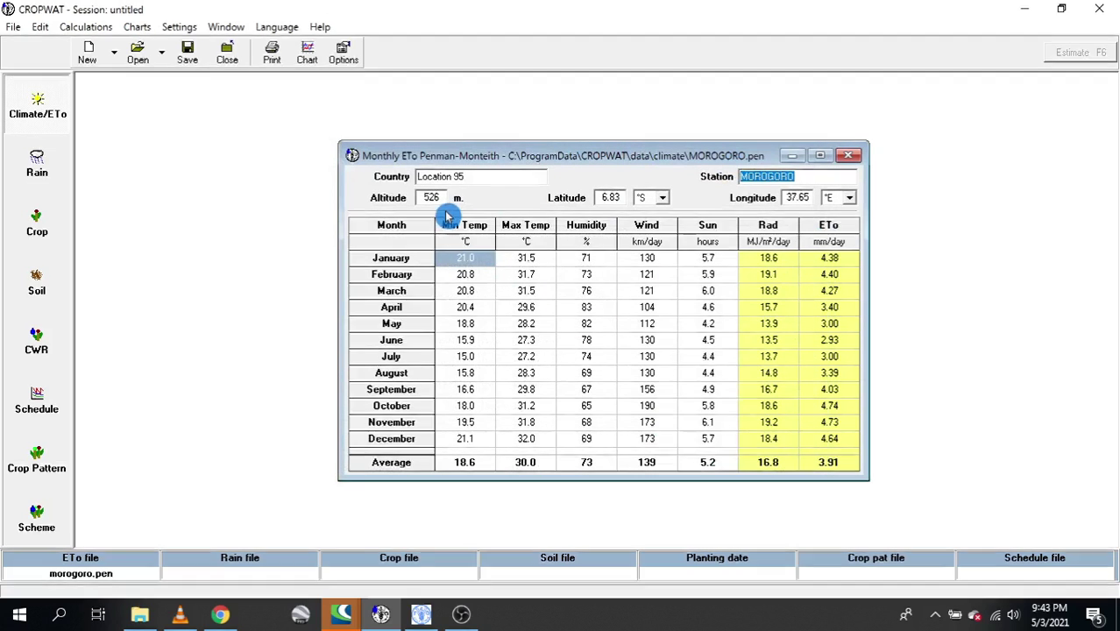
View the monthly ETo bar chart for the loaded station and close it
{"action": "left_click", "coordinate": [308, 55]}
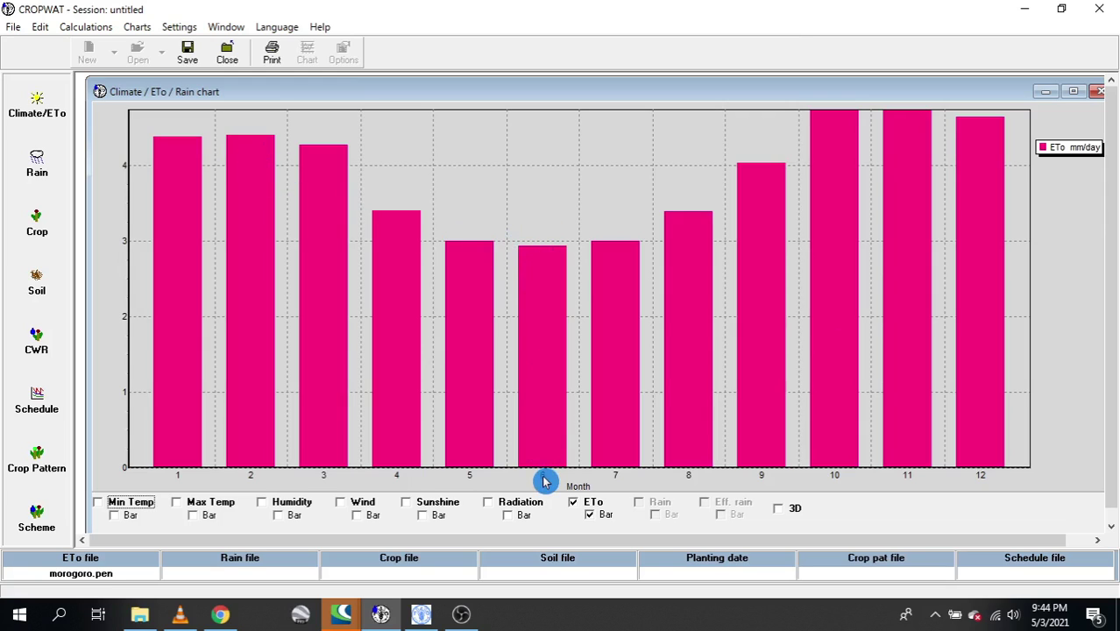
{"action": "left_click", "coordinate": [589, 514]}
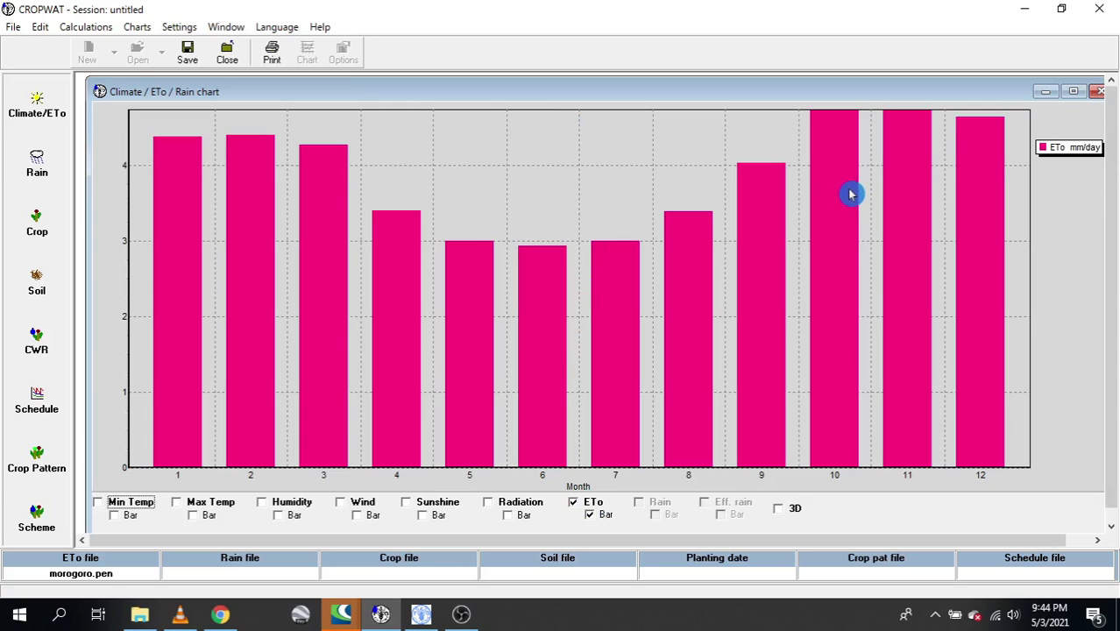
{"action": "left_click", "coordinate": [1100, 91]}
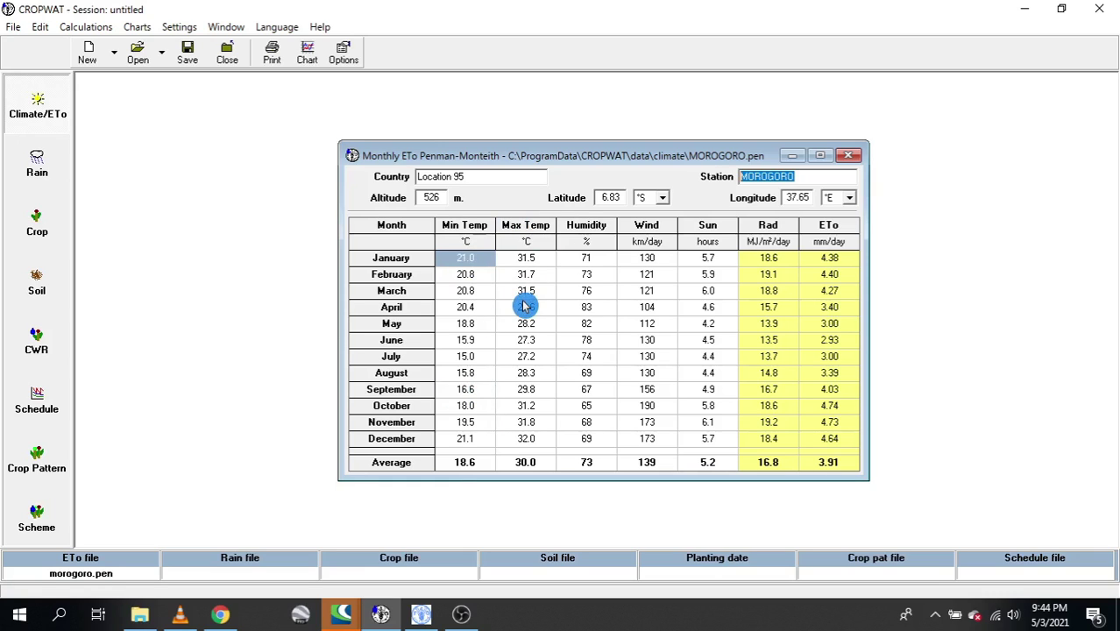
Switch to CLIMWAT and look at the local station list
{"action": "left_click", "coordinate": [421, 614]}
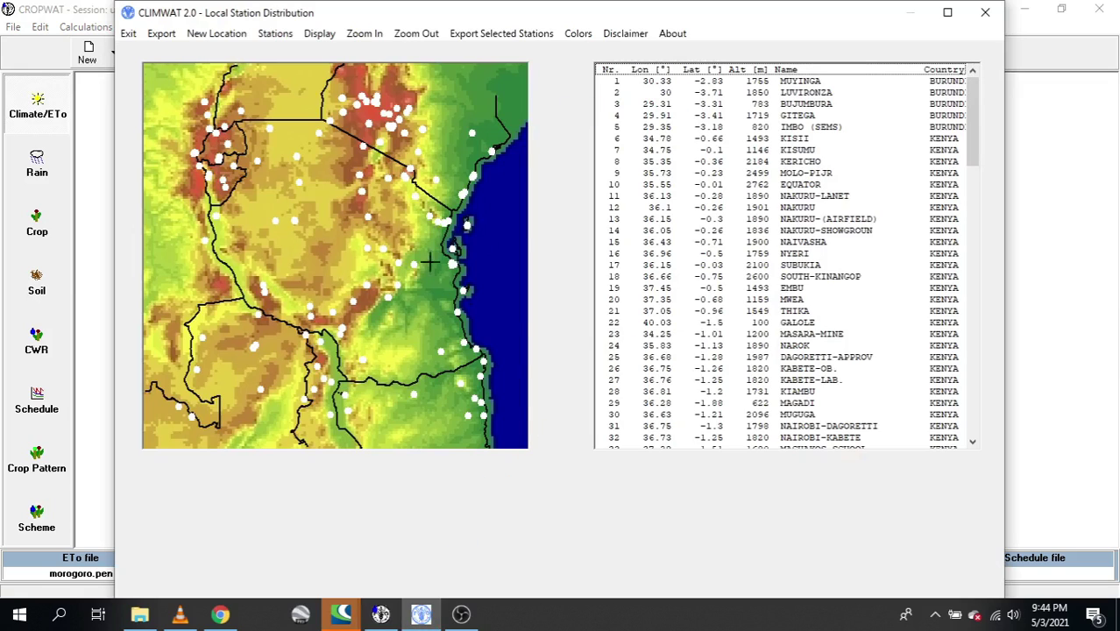
{"action": "left_click", "coordinate": [670, 311]}
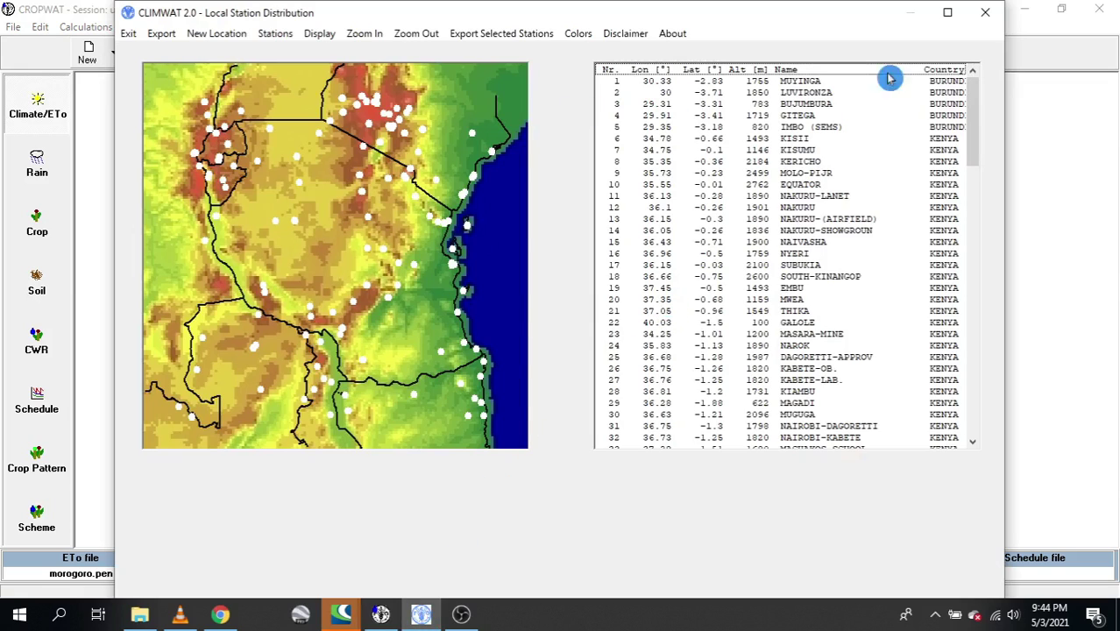